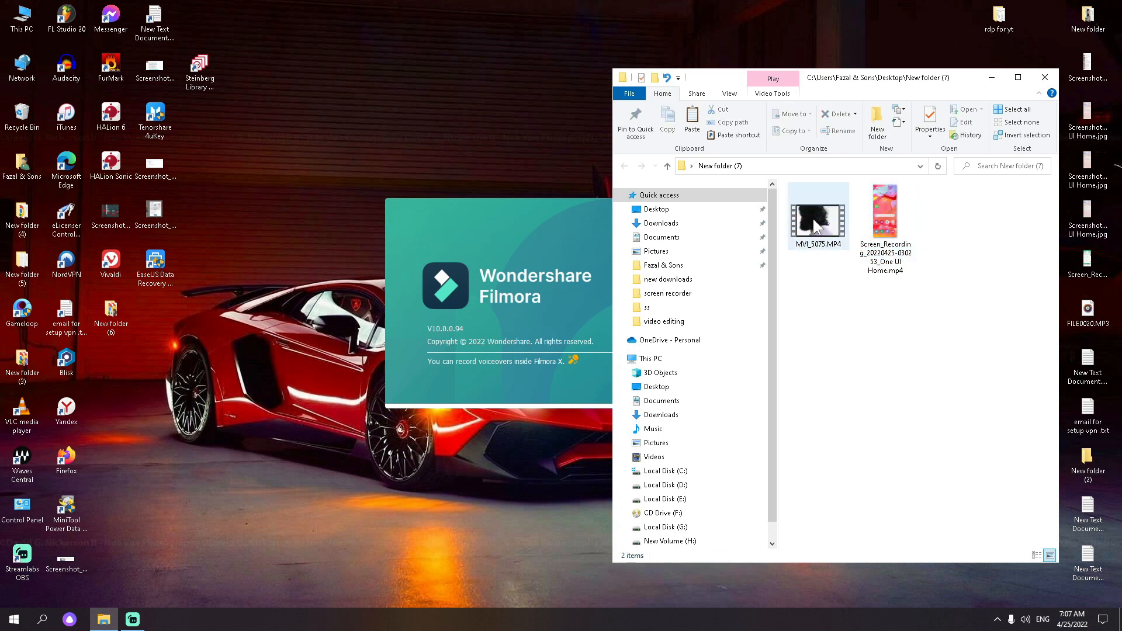
pyautogui.click(812, 232)
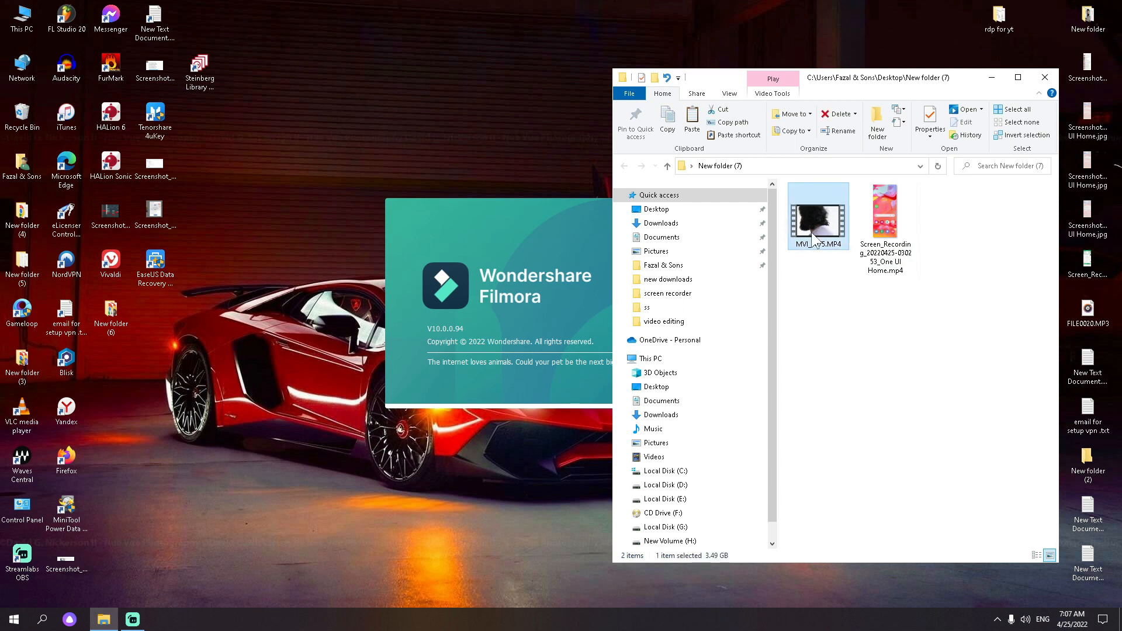
pyautogui.click(887, 216)
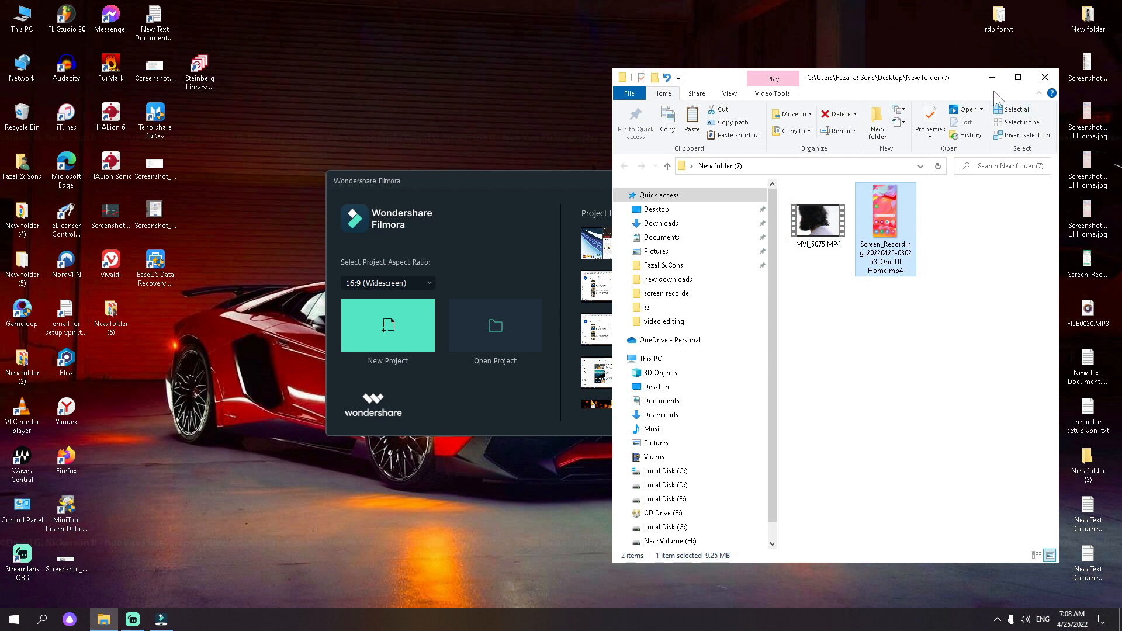
pyautogui.click(825, 228)
# Step: Minimize the folder window and create a new project with the 16:9 (Widescreen) aspect ratio
pyautogui.click(991, 77)
pyautogui.moveTo(402, 178); pyautogui.dragTo(411, 149)
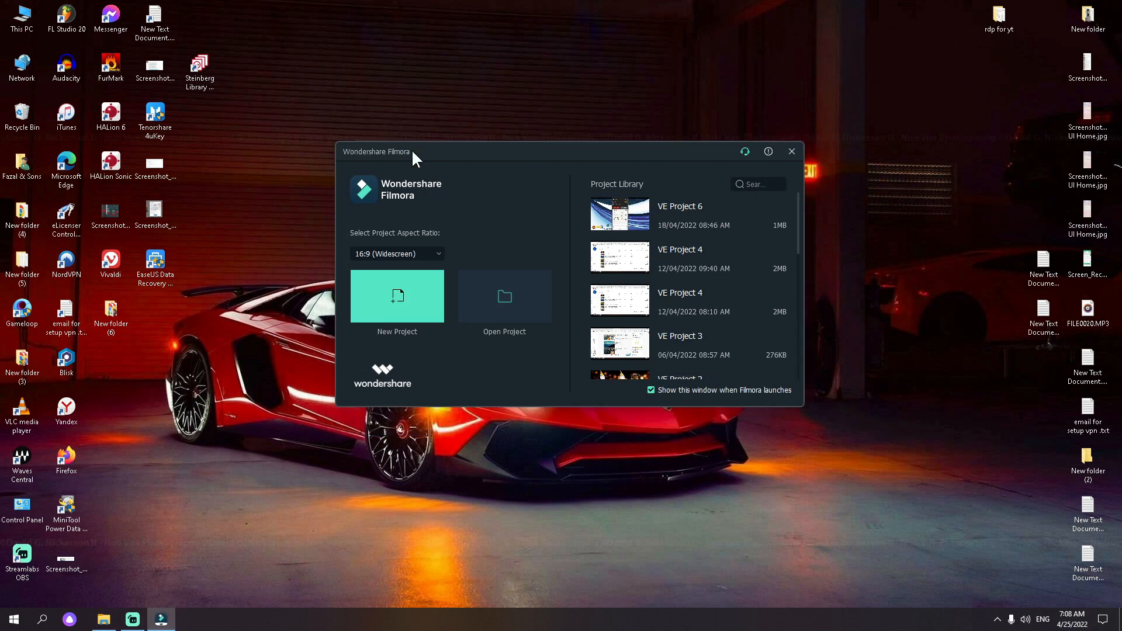
pyautogui.click(438, 255)
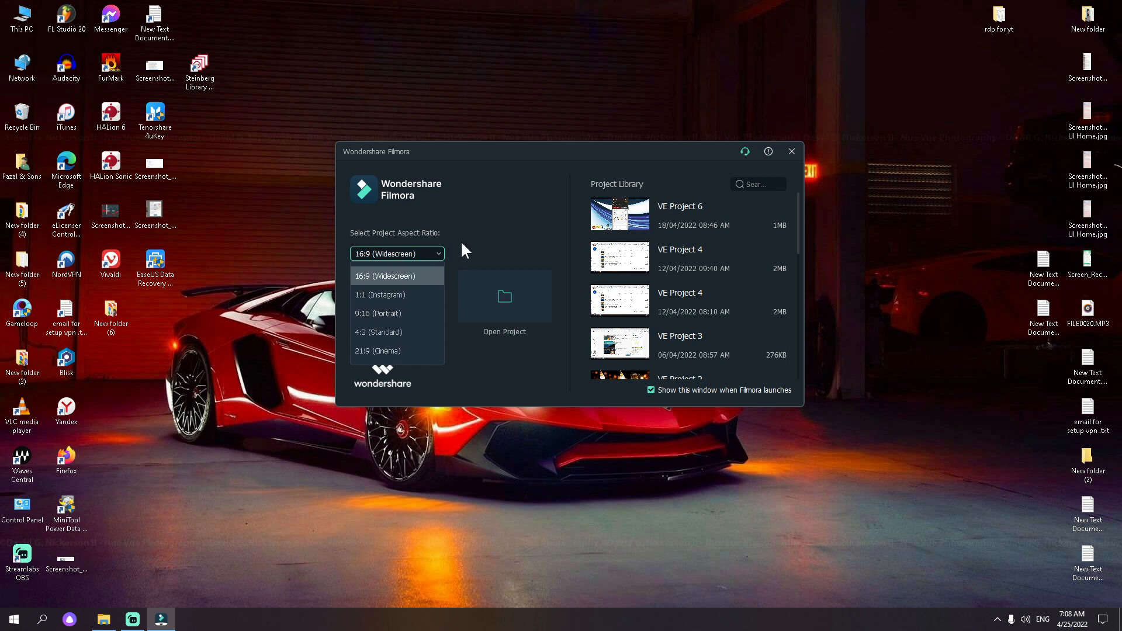
pyautogui.click(405, 279)
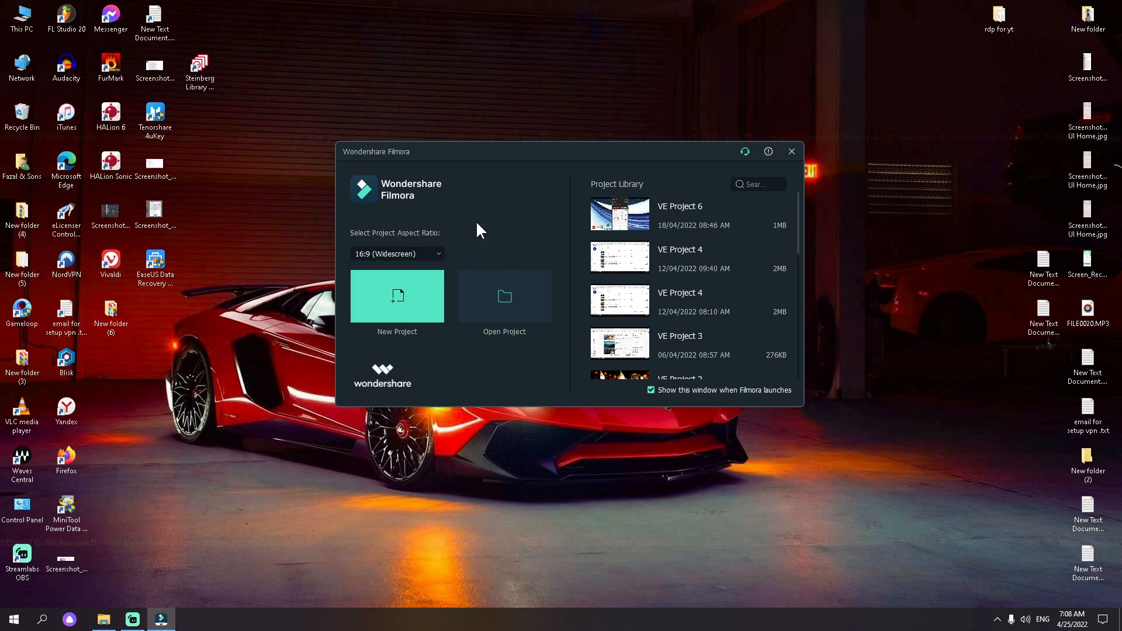
pyautogui.click(411, 253)
pyautogui.click(413, 251)
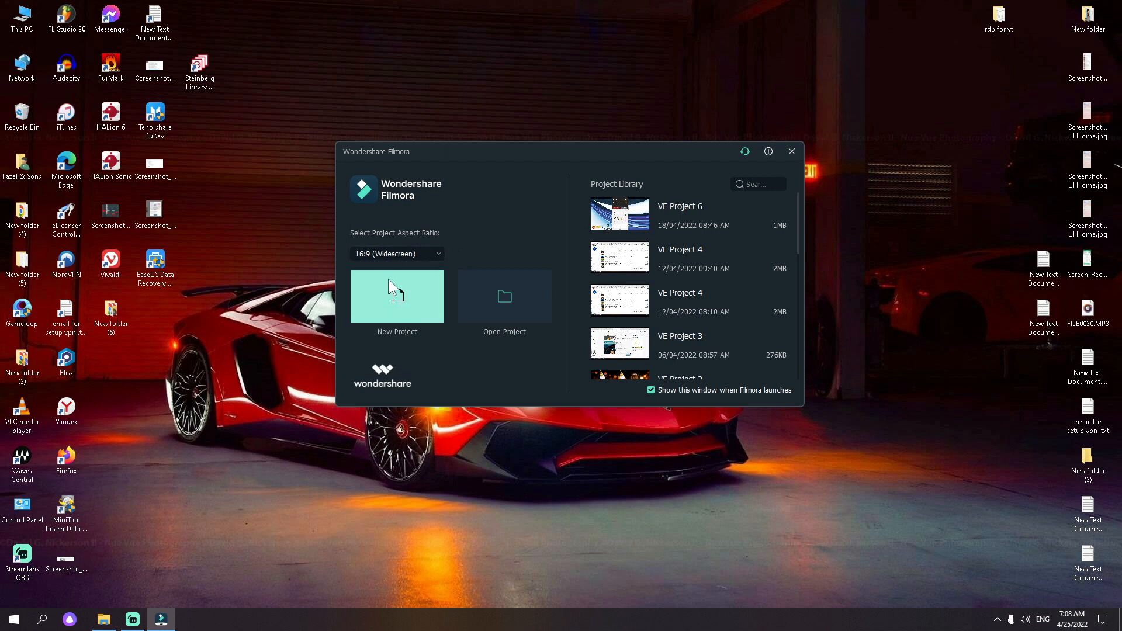
pyautogui.click(395, 302)
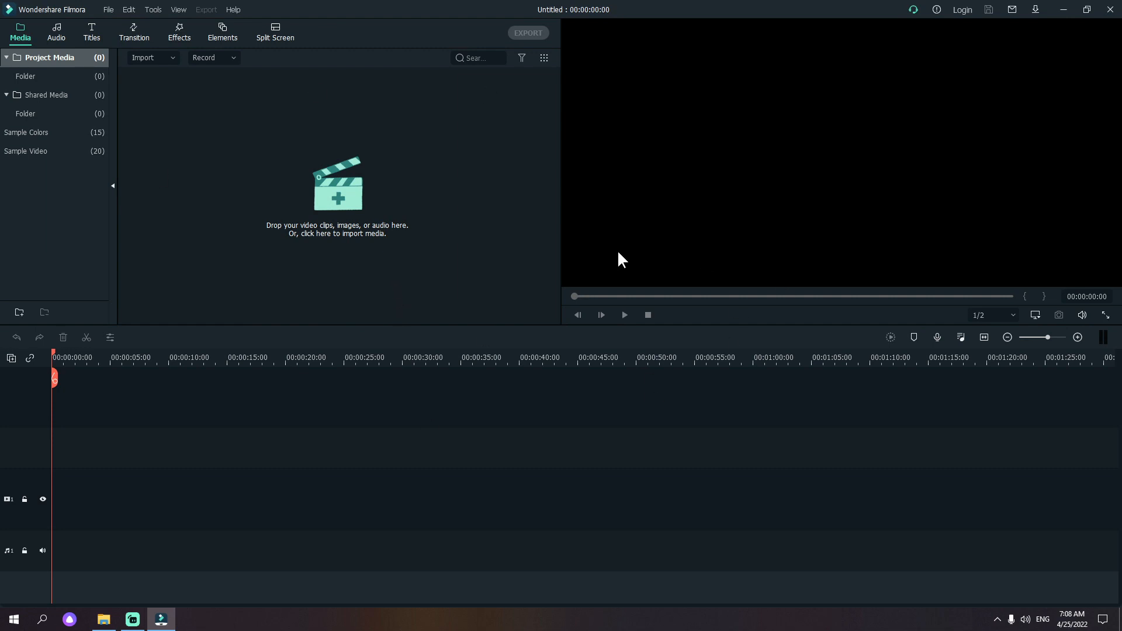
# Step: Import MVI_5075.MP4 and the One UI Home screen recording from New folder (7), and dismiss the proxy file prompt
pyautogui.moveTo(112, 617)
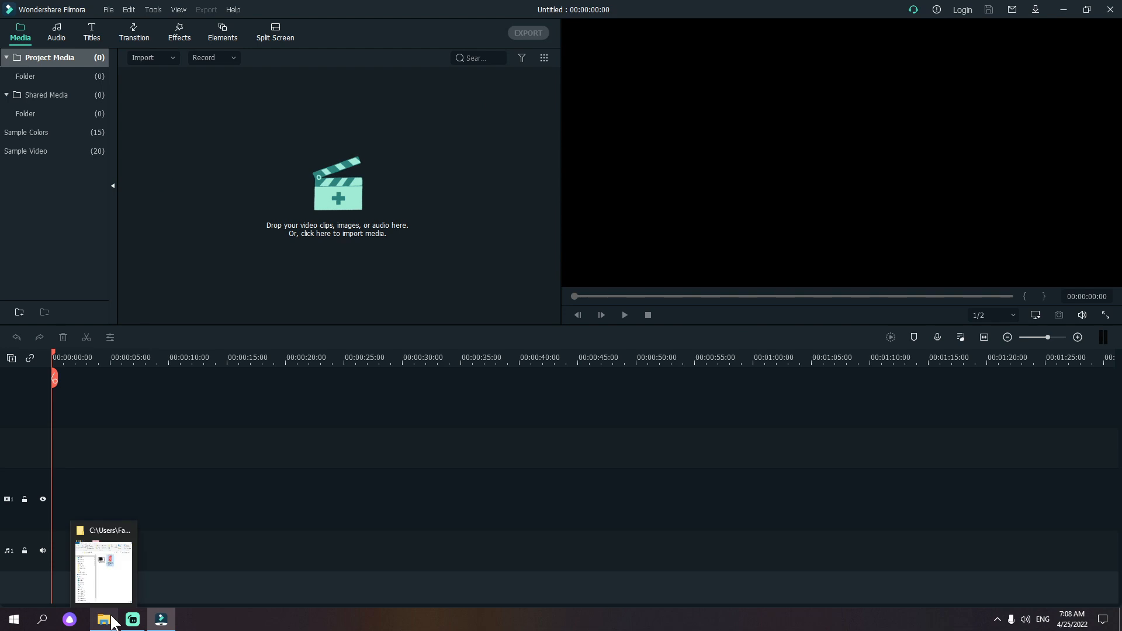
pyautogui.click(113, 573)
pyautogui.moveTo(918, 411); pyautogui.dragTo(814, 213)
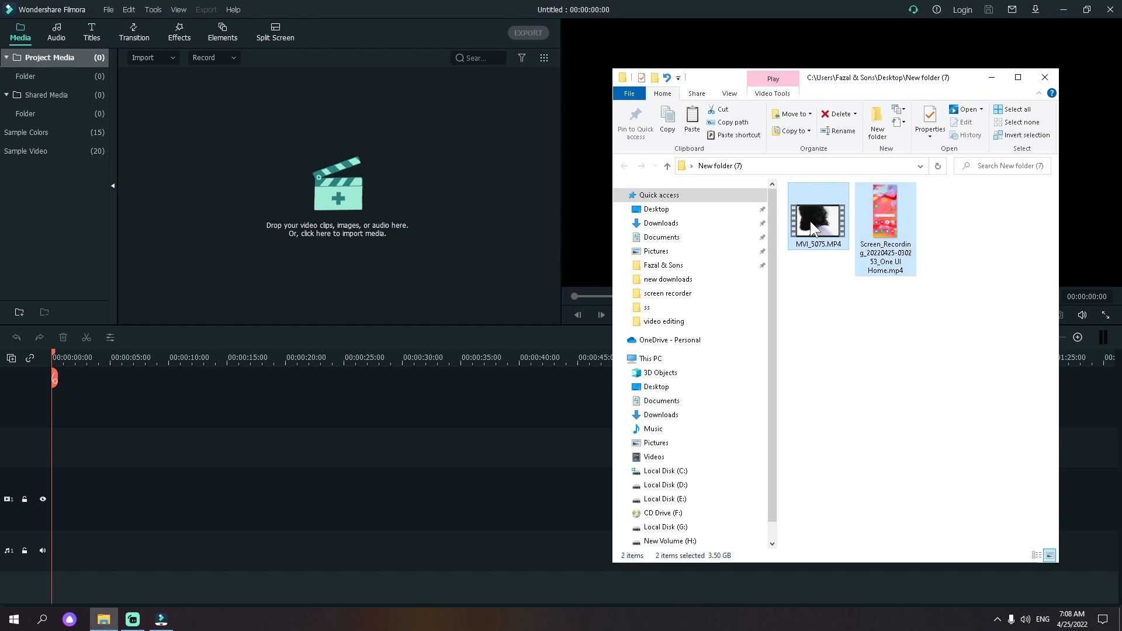
pyautogui.moveTo(810, 221); pyautogui.dragTo(275, 159)
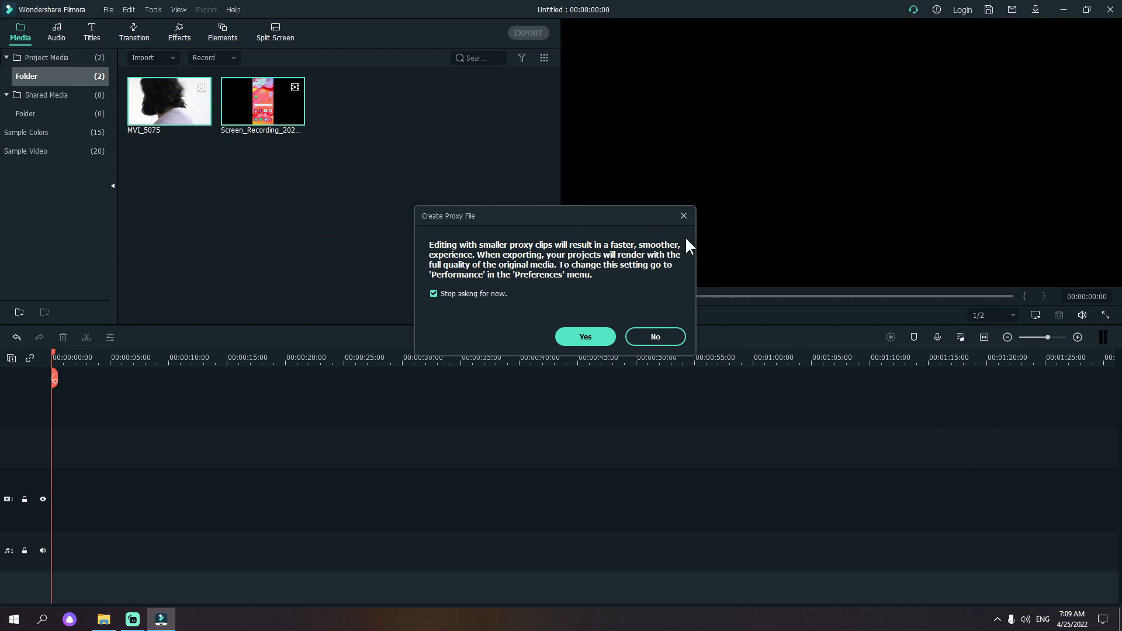
pyautogui.click(682, 215)
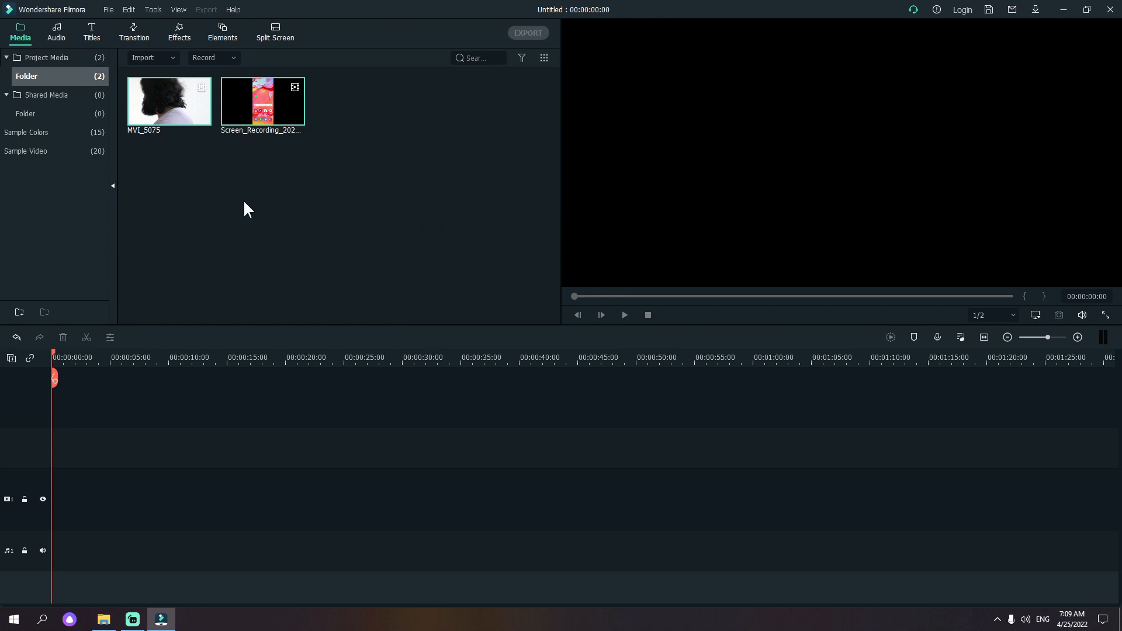
# Step: Place MVI_5075 at the start of video track 1 and the screen recording on track 2 above it, dismissing the resolution mismatch prompt
pyautogui.click(232, 225)
pyautogui.moveTo(197, 129); pyautogui.dragTo(55, 520)
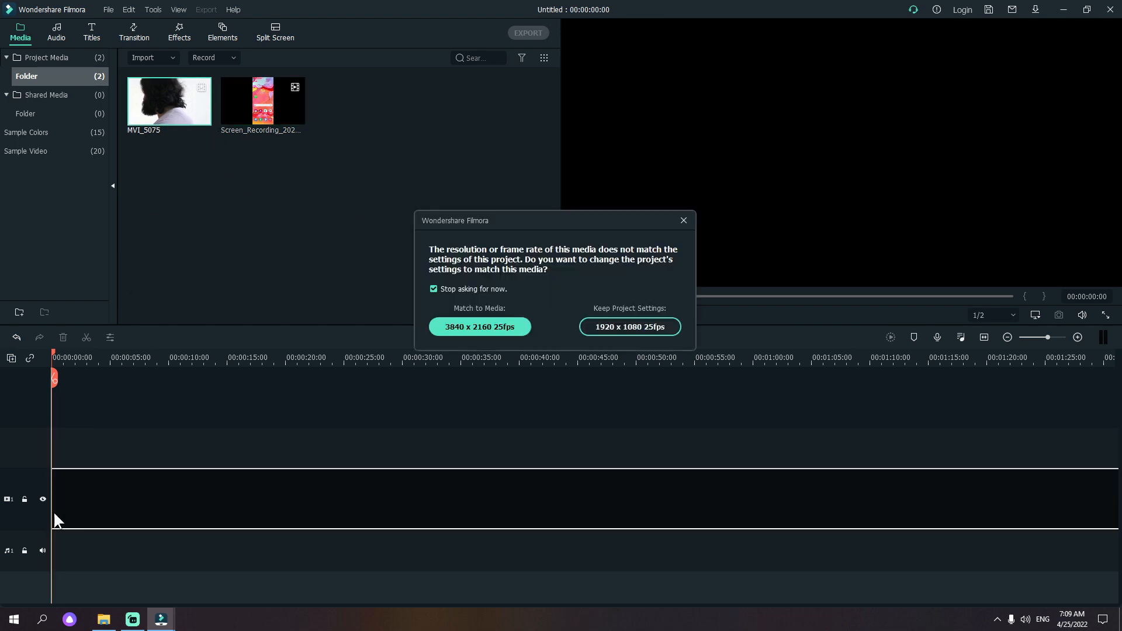
pyautogui.click(684, 220)
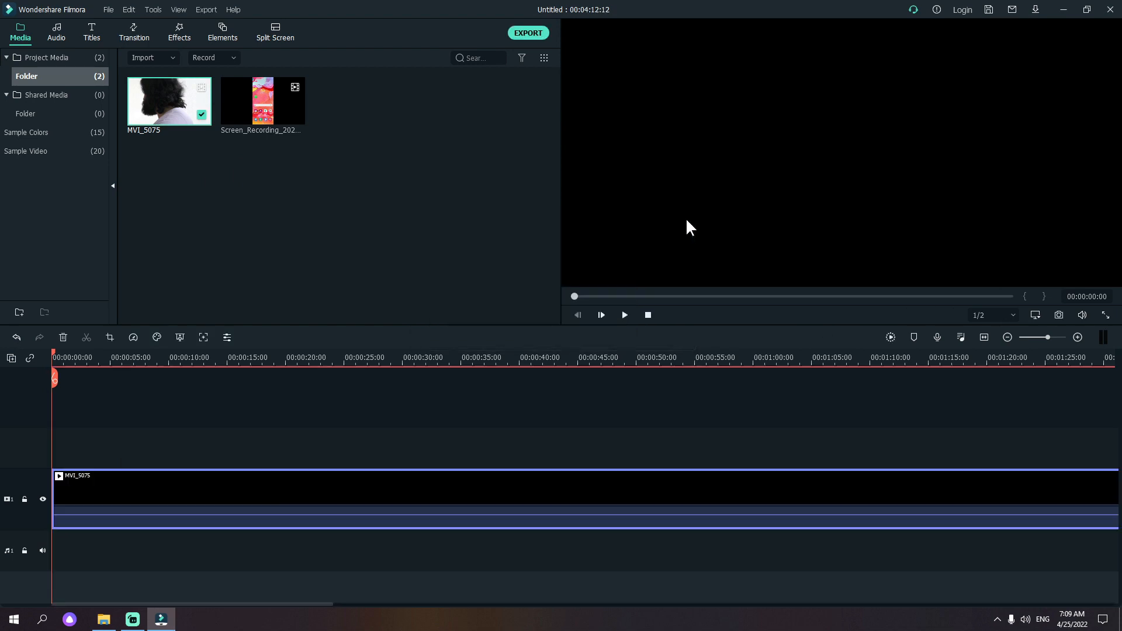
pyautogui.moveTo(95, 604); pyautogui.dragTo(44, 415)
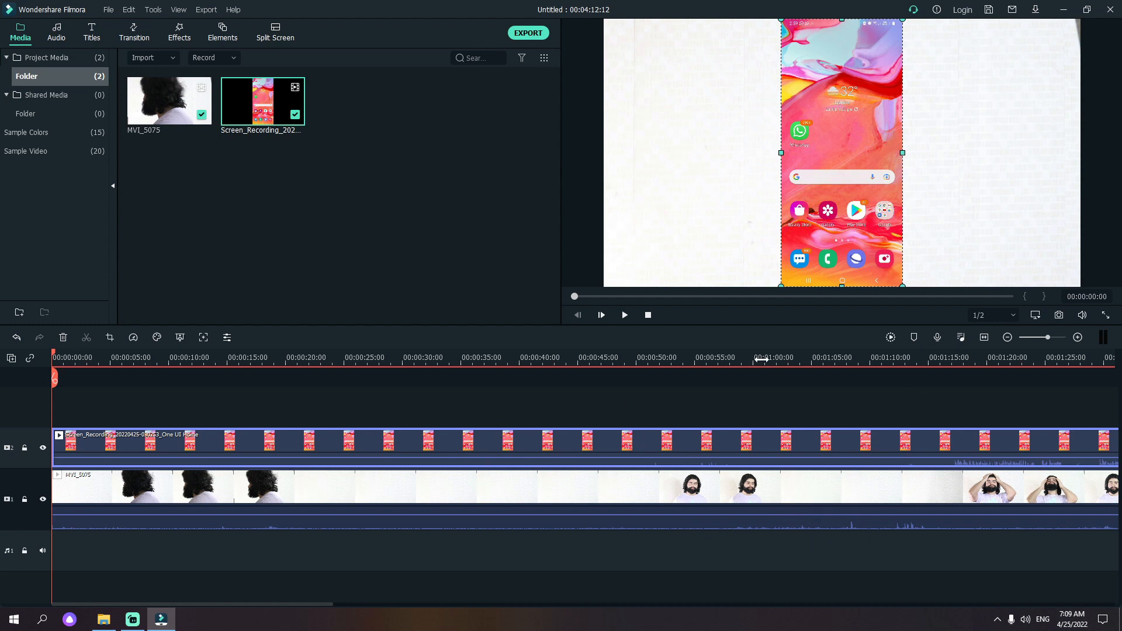
# Step: Shift the screen recording on track 2 to roughly match its audio waveform with MVI_5075, using 00:01:32:19 as the reference point
pyautogui.click(1006, 338)
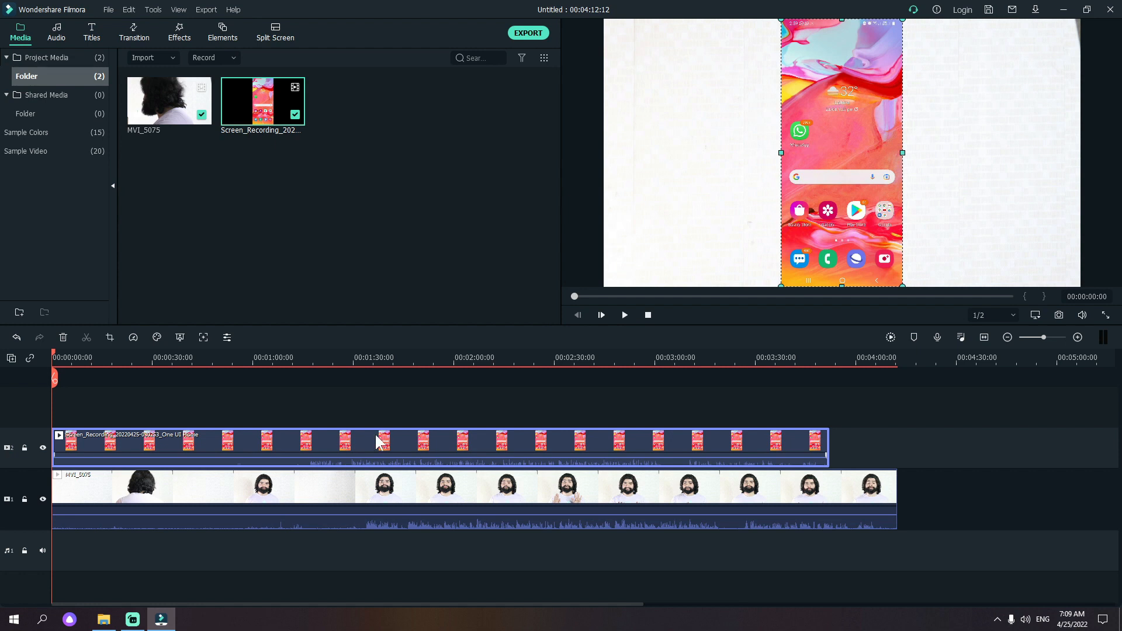
pyautogui.moveTo(373, 438); pyautogui.dragTo(431, 436)
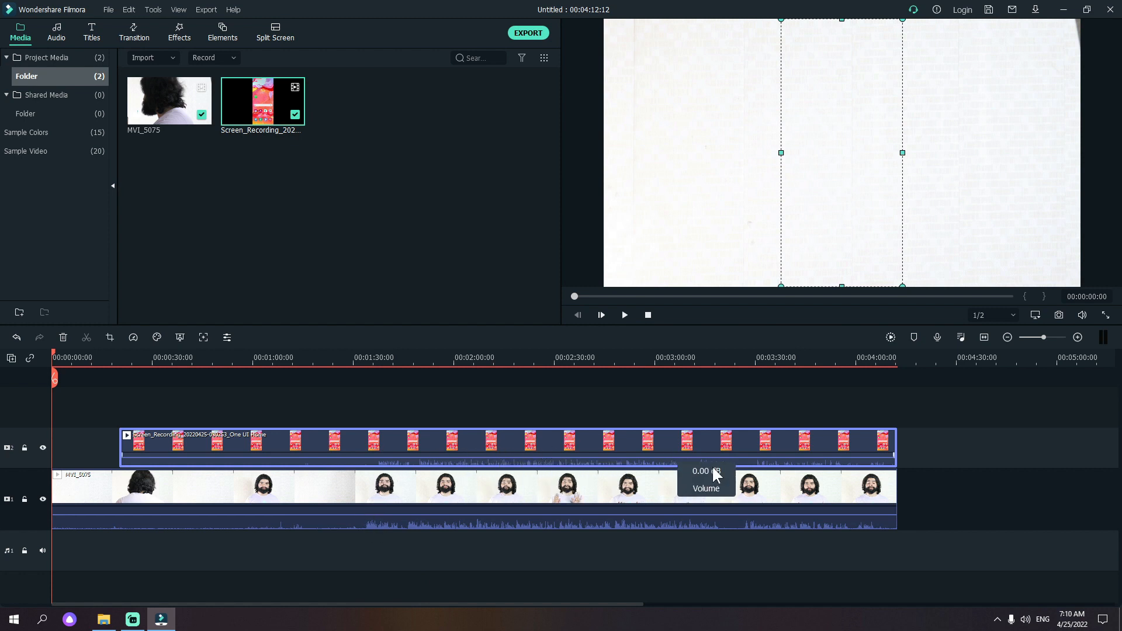
pyautogui.click(354, 353)
pyautogui.moveTo(358, 353); pyautogui.dragTo(357, 383)
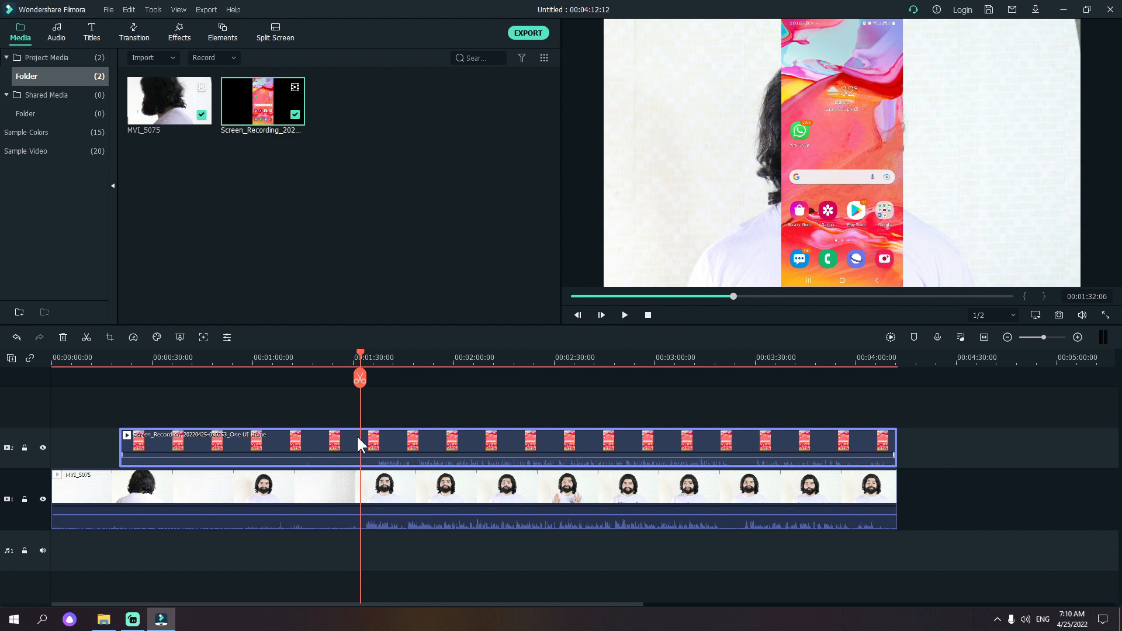
pyautogui.moveTo(361, 358)
pyautogui.mouseDown()
pyautogui.moveTo(257, 350)
pyautogui.moveTo(363, 365)
pyautogui.mouseUp()
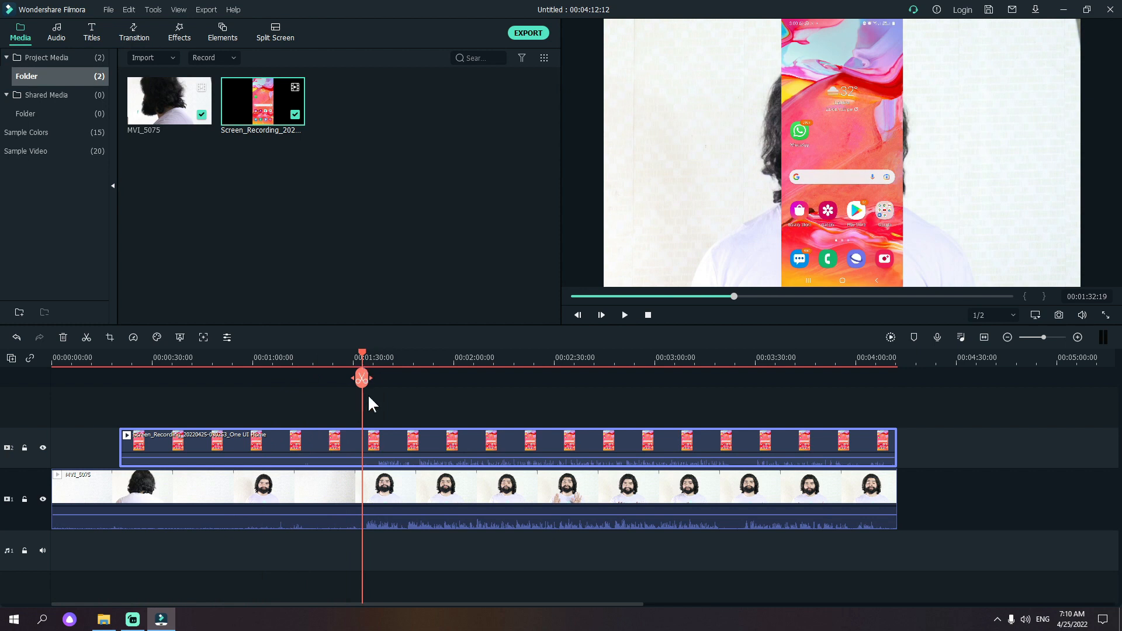
pyautogui.moveTo(447, 443); pyautogui.dragTo(432, 442)
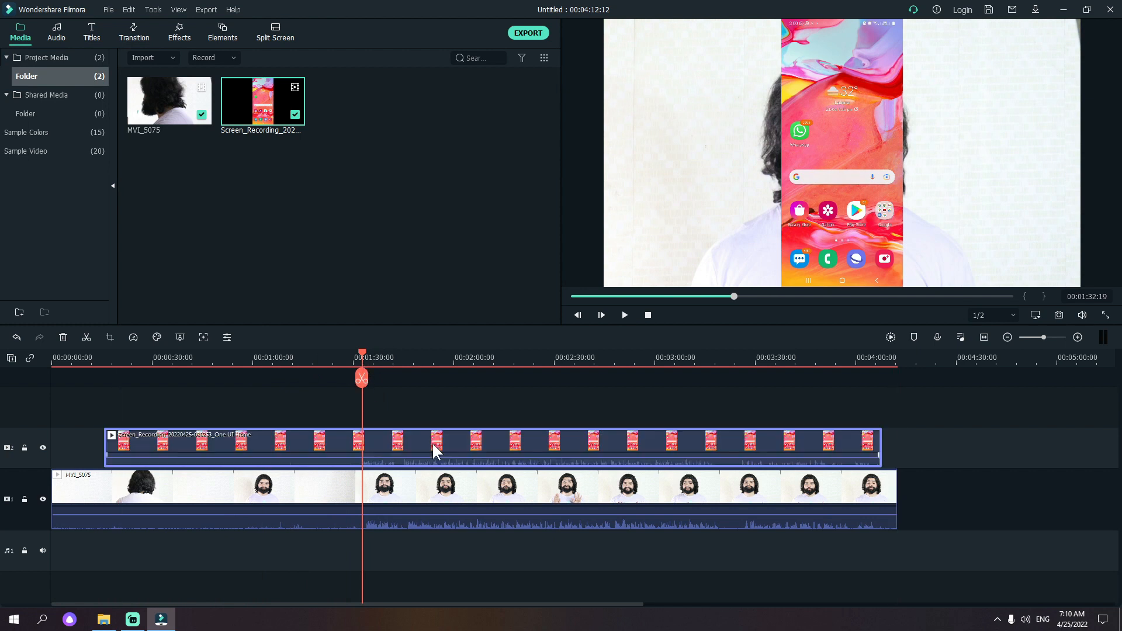
# Step: Fine-tune the screen recording's position so its speech waveform lines up with the one in MVI_5075
pyautogui.click(1078, 337)
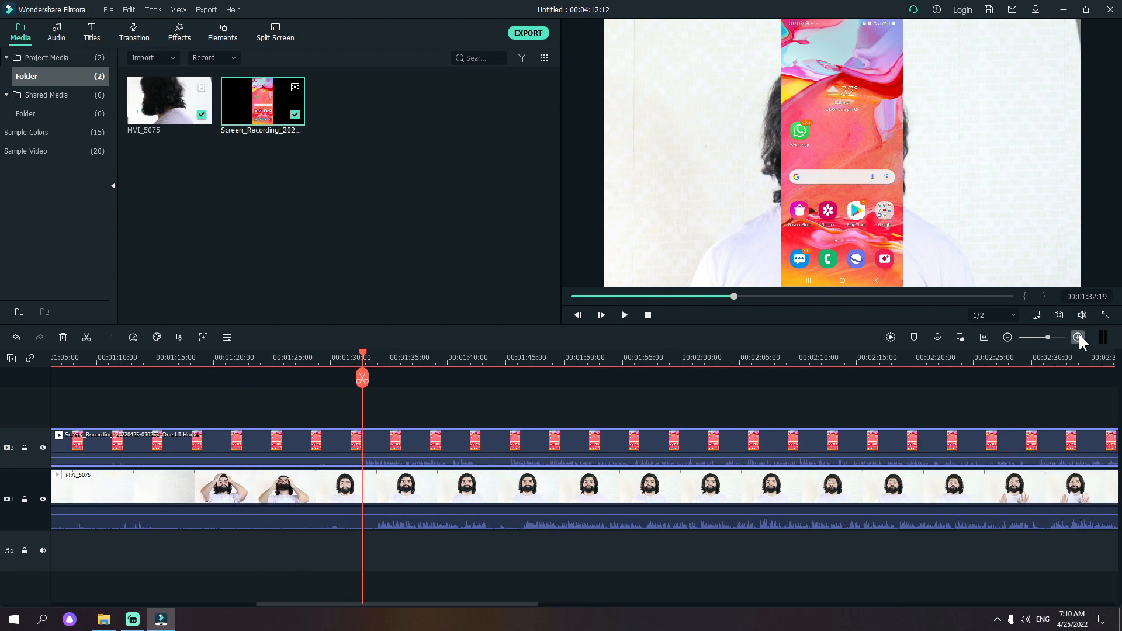
pyautogui.click(1078, 337)
pyautogui.moveTo(528, 440); pyautogui.dragTo(541, 441)
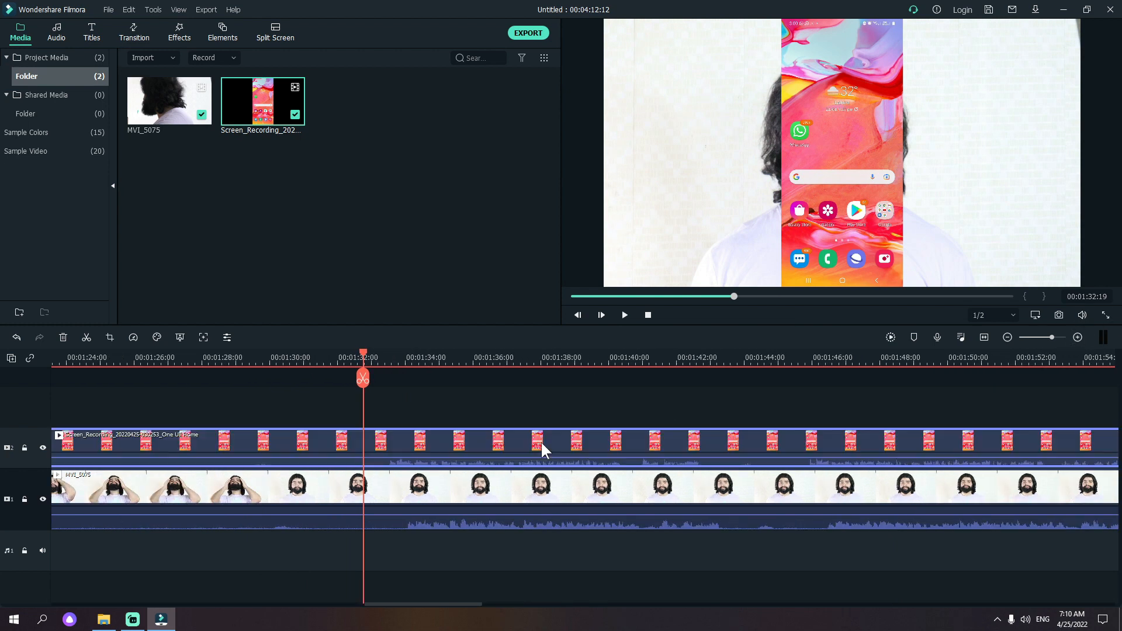
pyautogui.doubleClick(403, 440)
# Step: Split both the screen recording and the MVI_5075 clip at 00:01:33:21, just before the speech starts
pyautogui.click(405, 356)
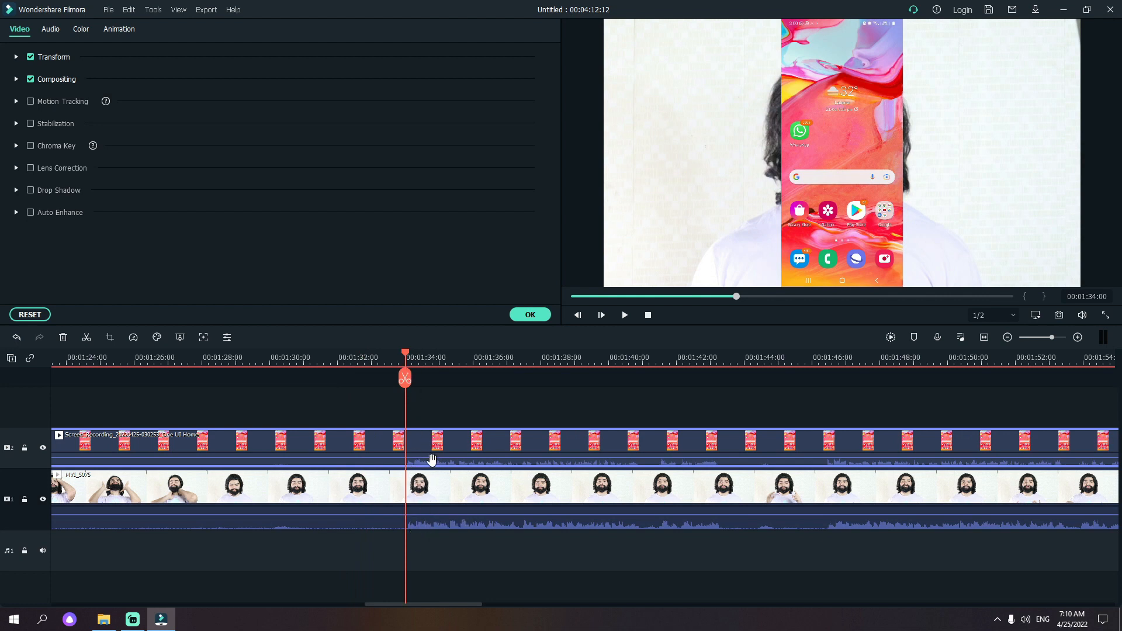
pyautogui.moveTo(405, 358); pyautogui.dragTo(400, 357)
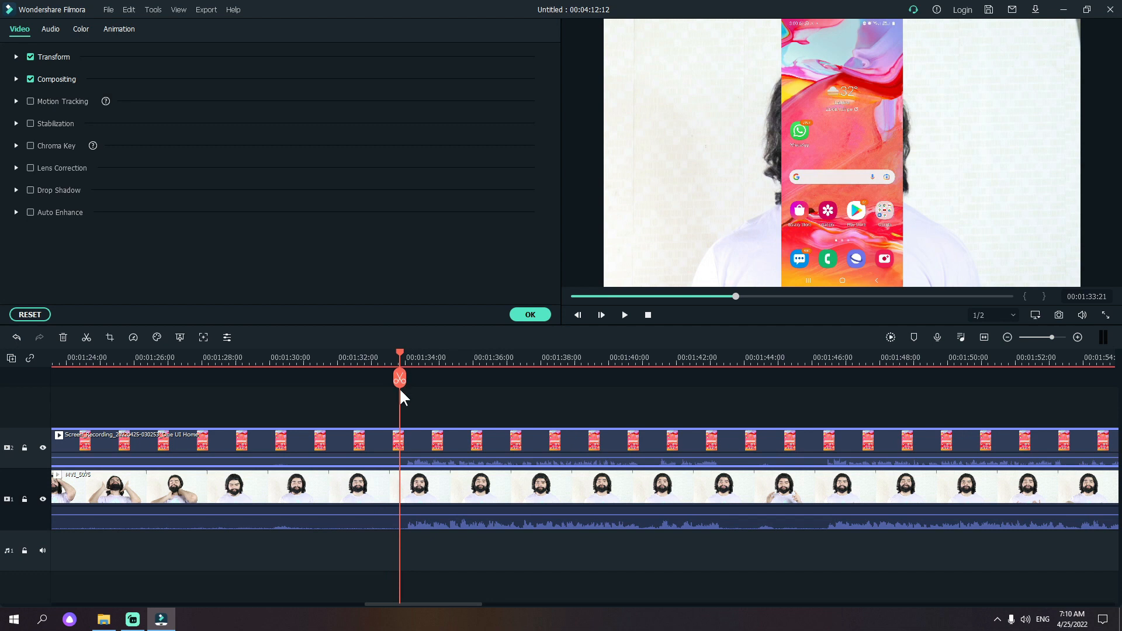
pyautogui.click(399, 380)
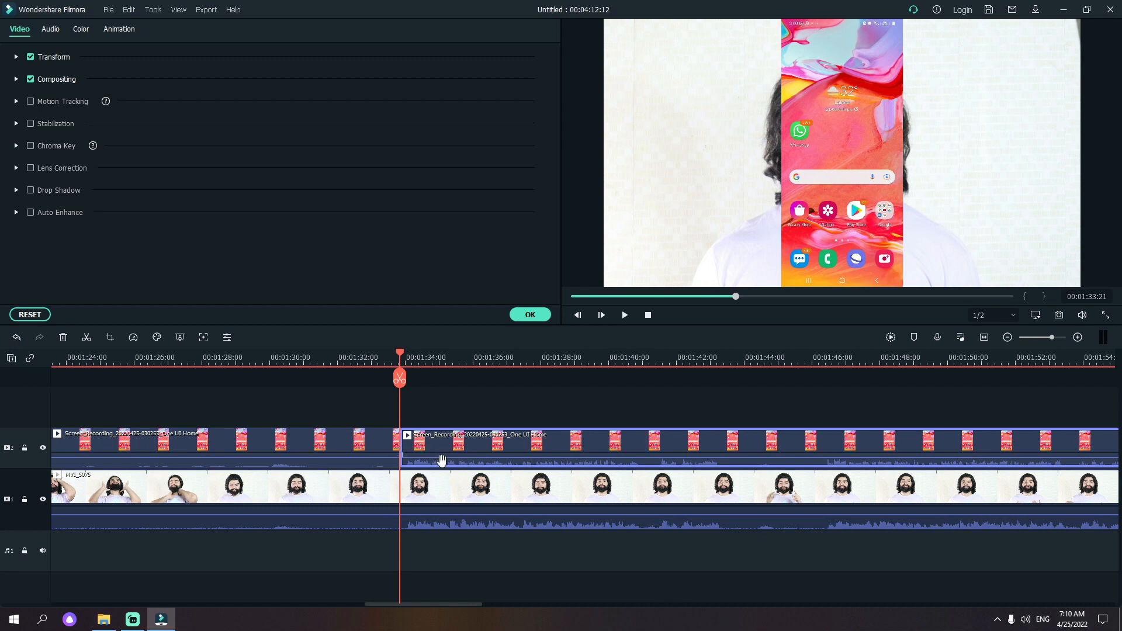
pyautogui.click(16, 336)
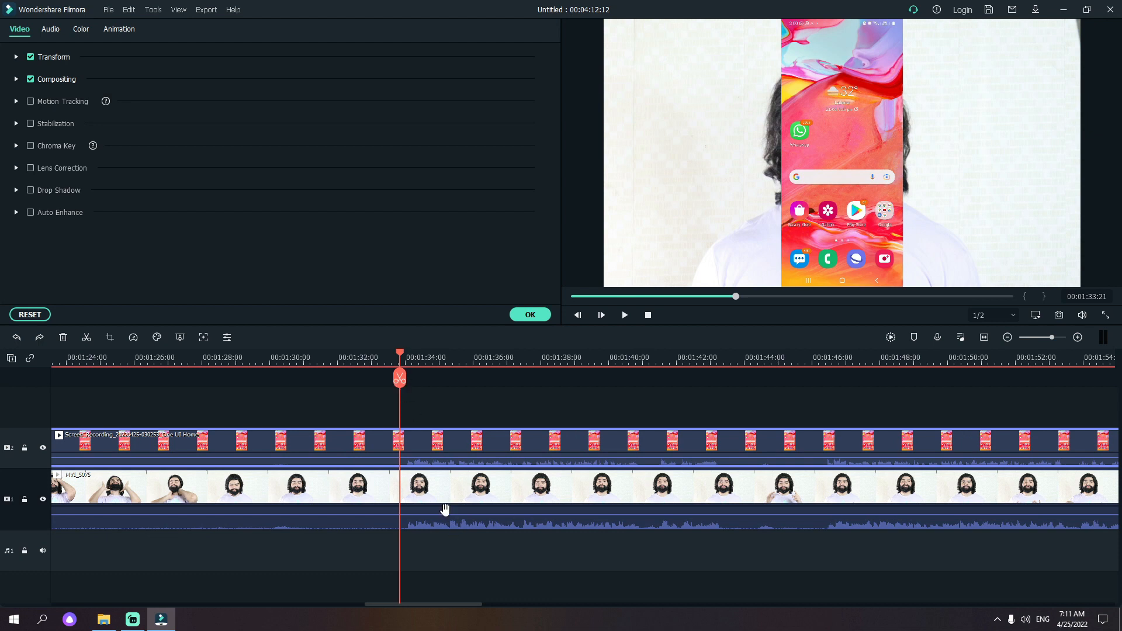
pyautogui.click(464, 387)
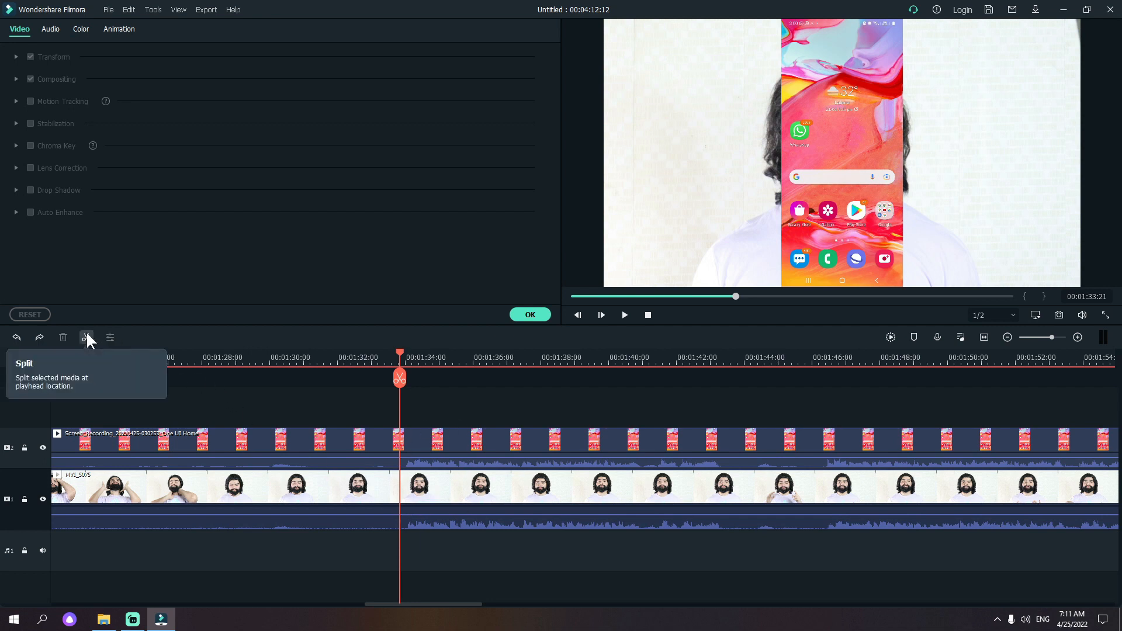
pyautogui.click(401, 378)
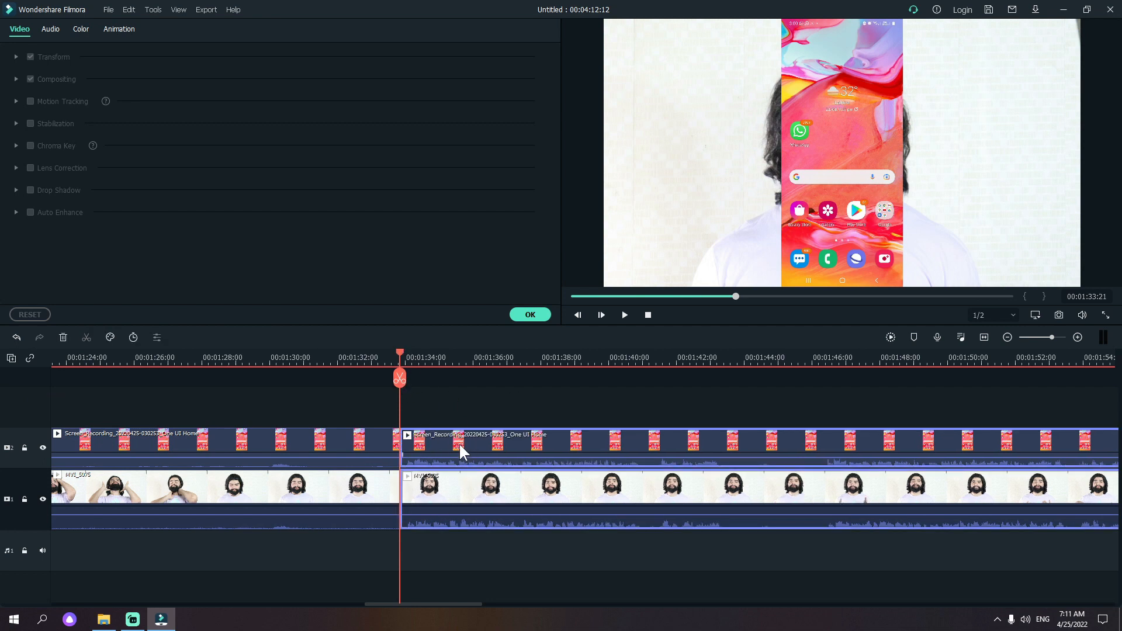
# Step: Delete the segments before the split on both tracks so the remaining clips start at the beginning of the timeline
pyautogui.click(482, 436)
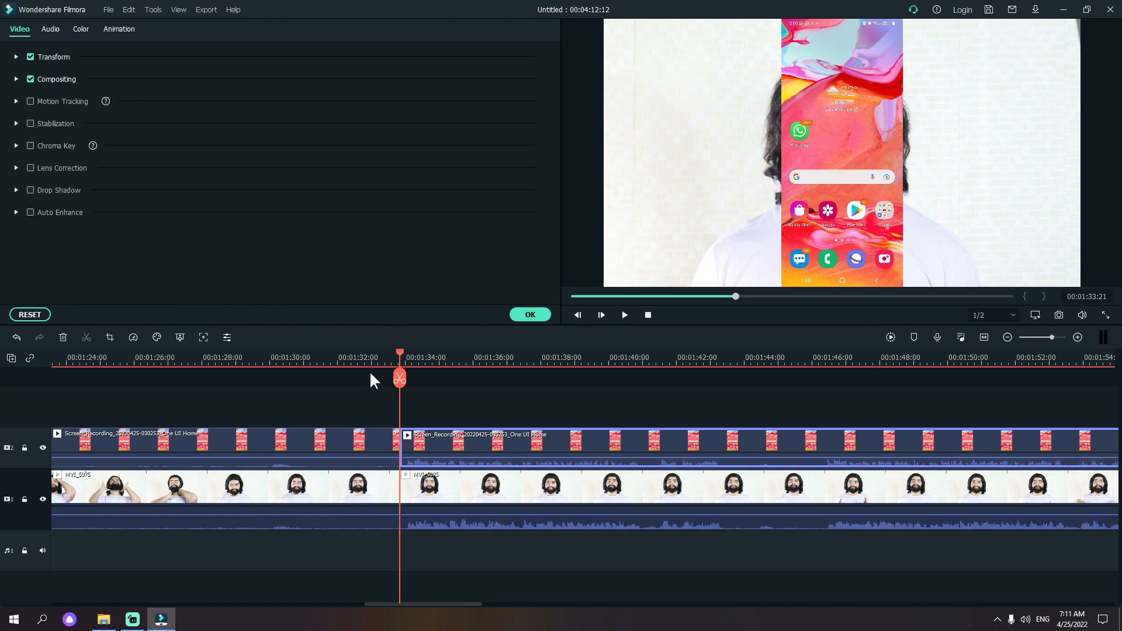
pyautogui.moveTo(400, 354); pyautogui.dragTo(280, 420)
pyautogui.click(363, 406)
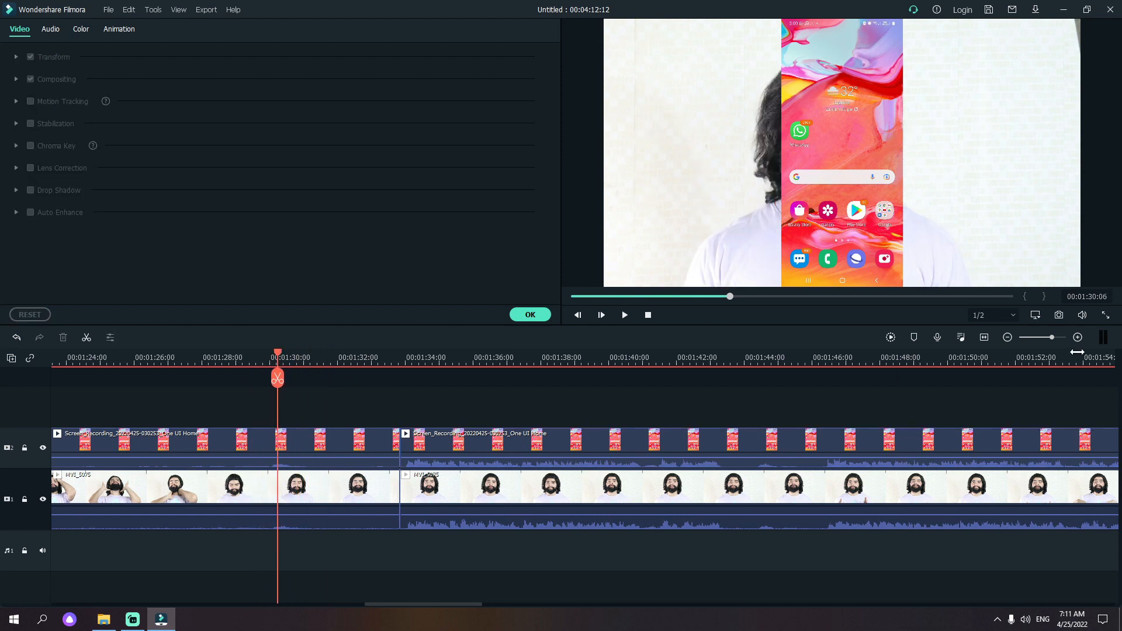
pyautogui.click(1008, 337)
pyautogui.click(1008, 337)
pyautogui.moveTo(236, 391); pyautogui.dragTo(98, 543)
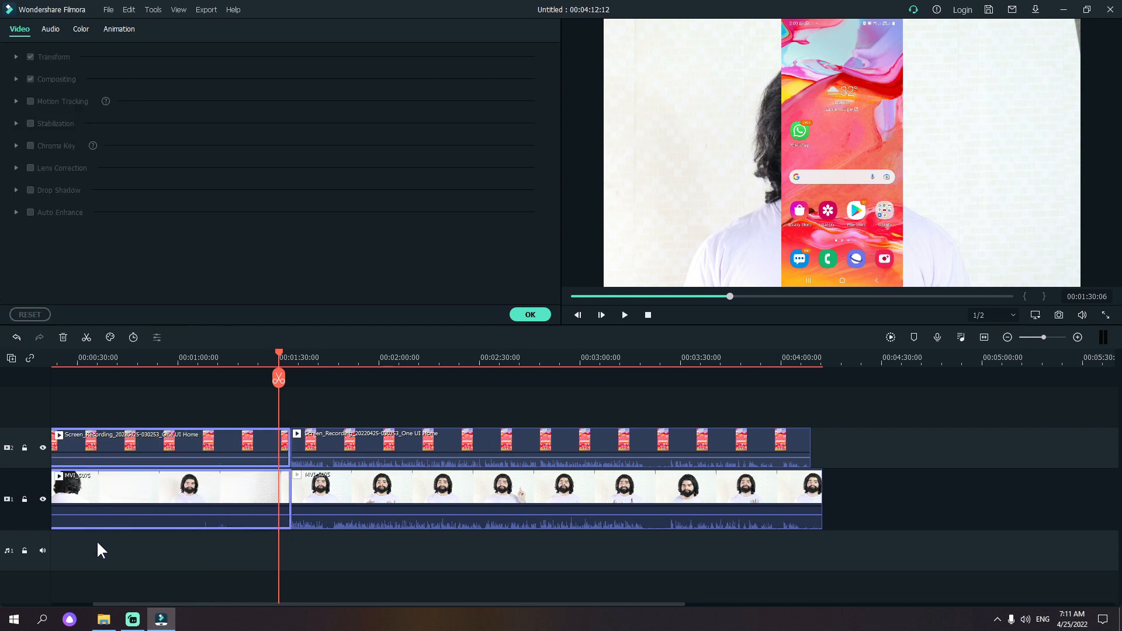
pyautogui.hscroll(1, 133, 485)
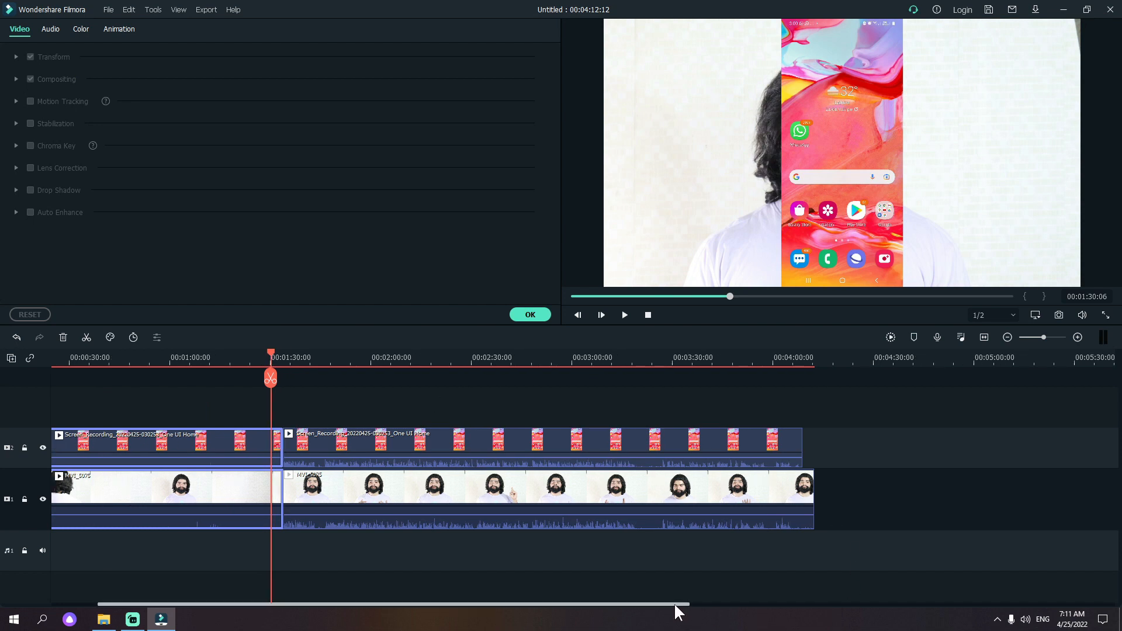
pyautogui.moveTo(675, 604); pyautogui.dragTo(458, 614)
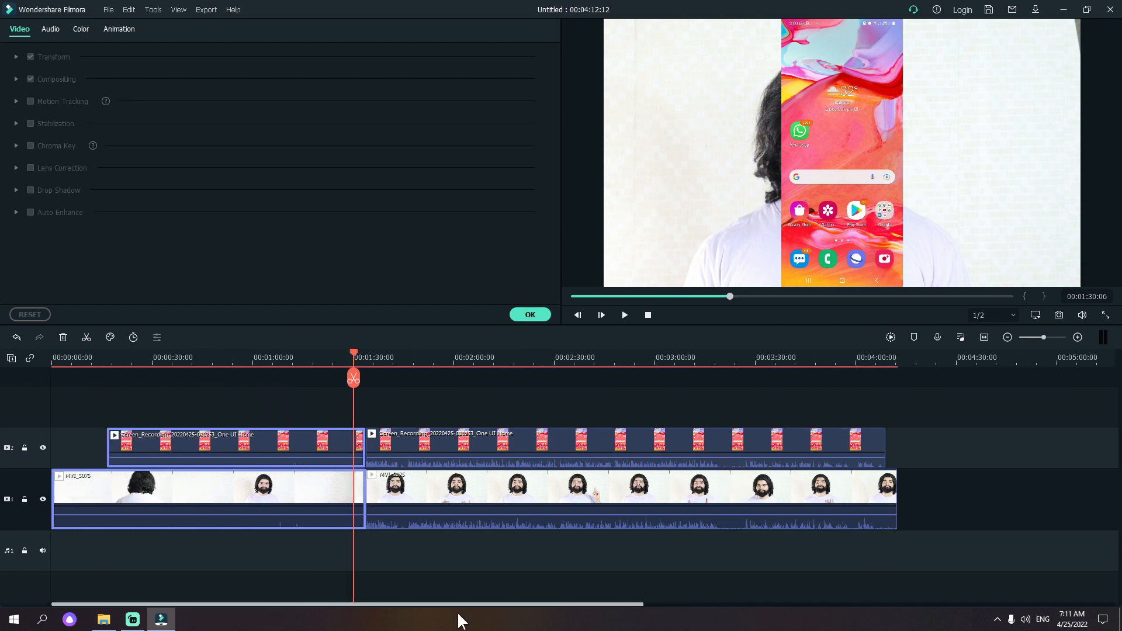
pyautogui.click(64, 338)
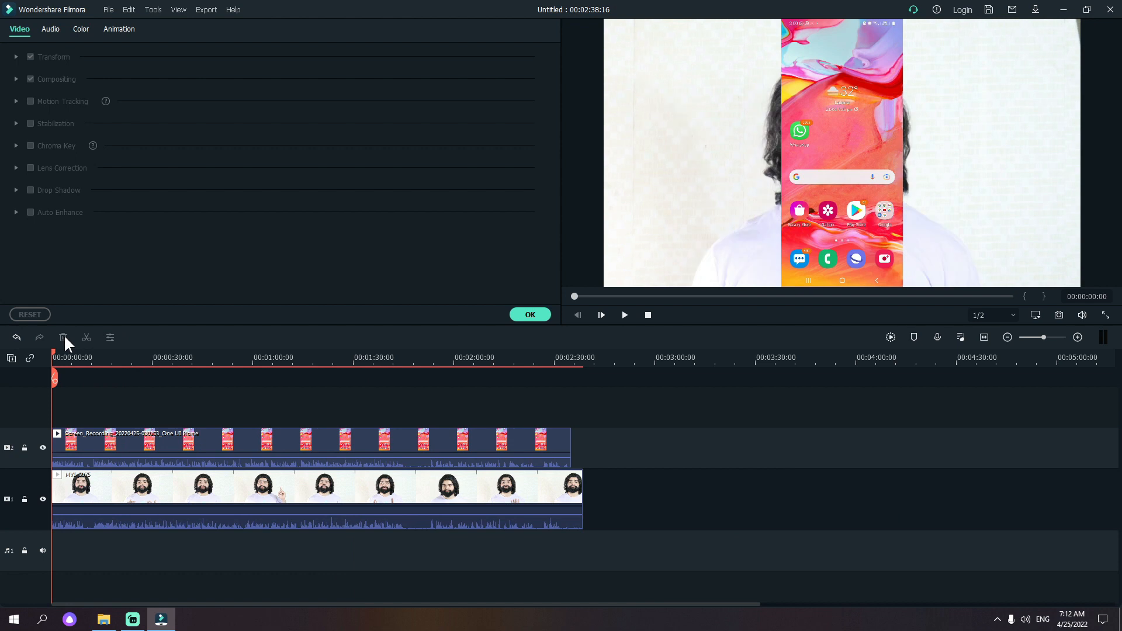
# Step: Detach the audio from the screen recording clip on video track 2
pyautogui.click(286, 453)
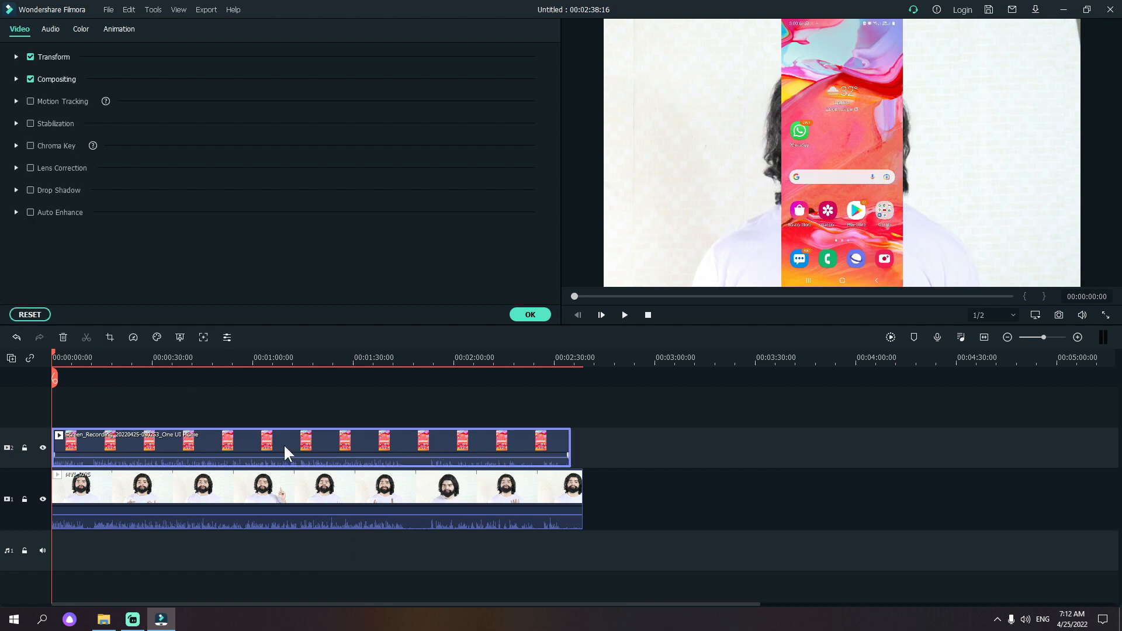
pyautogui.click(843, 180)
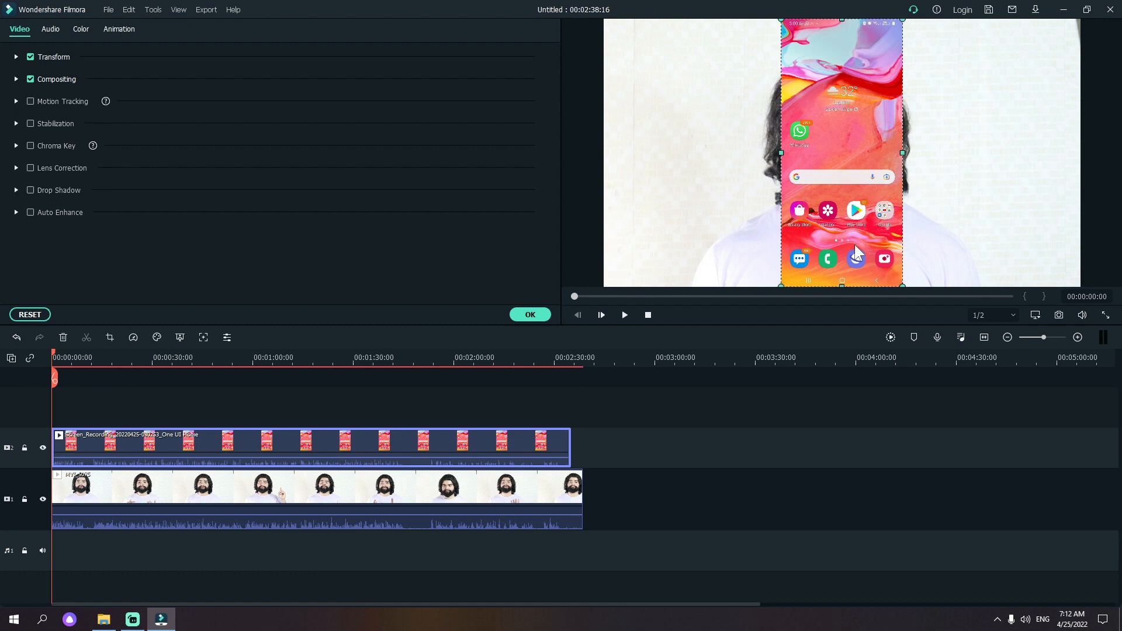
pyautogui.rightClick(440, 453)
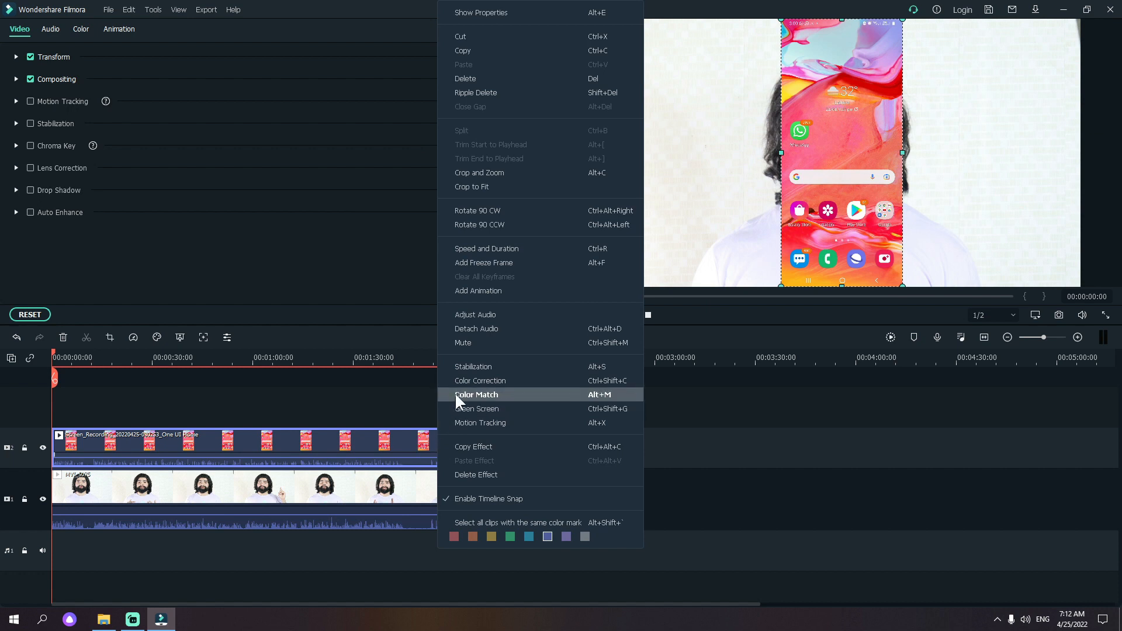
pyautogui.click(499, 331)
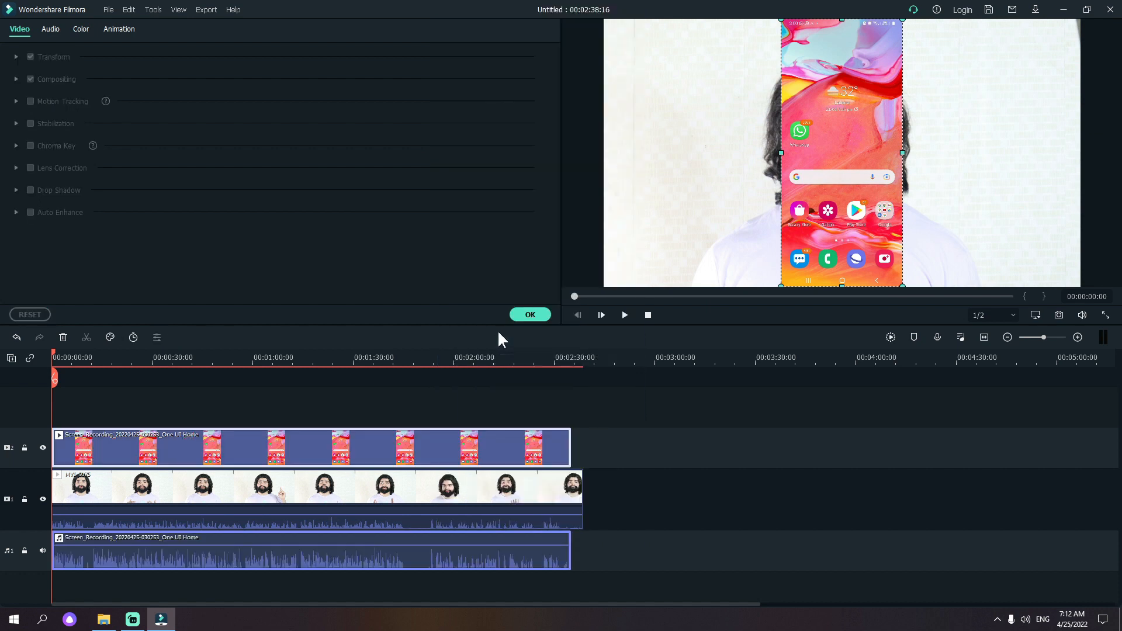
# Step: Delete the screen recording's picture from video track 2, keeping its detached audio on audio track 1
pyautogui.click(371, 391)
pyautogui.click(374, 440)
pyautogui.rightClick(374, 439)
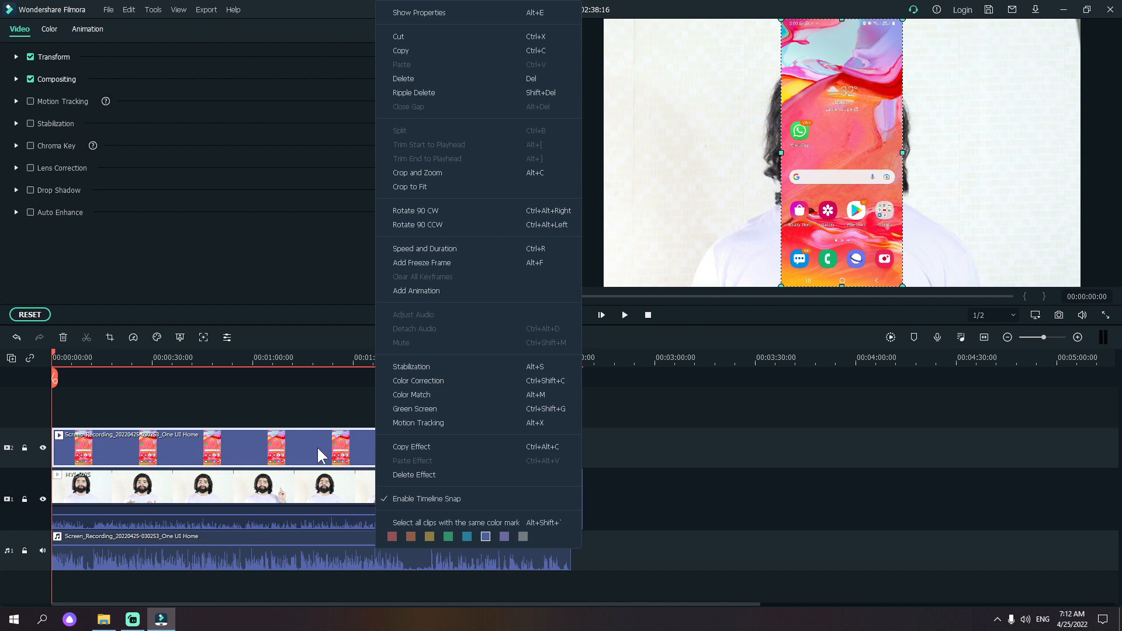
pyautogui.click(331, 553)
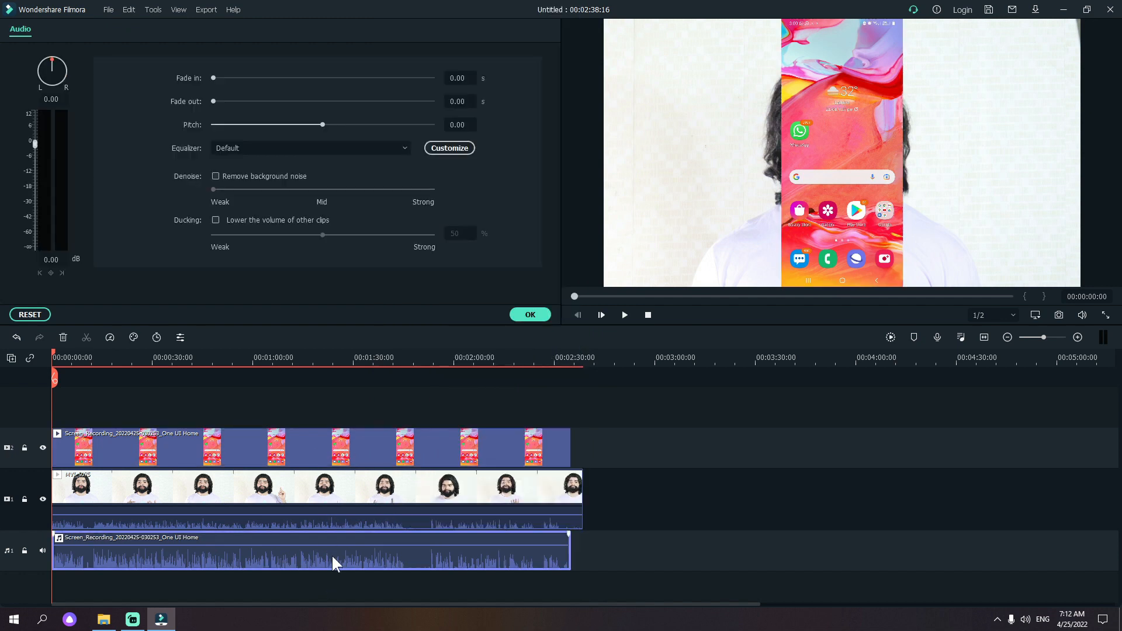
pyautogui.click(310, 446)
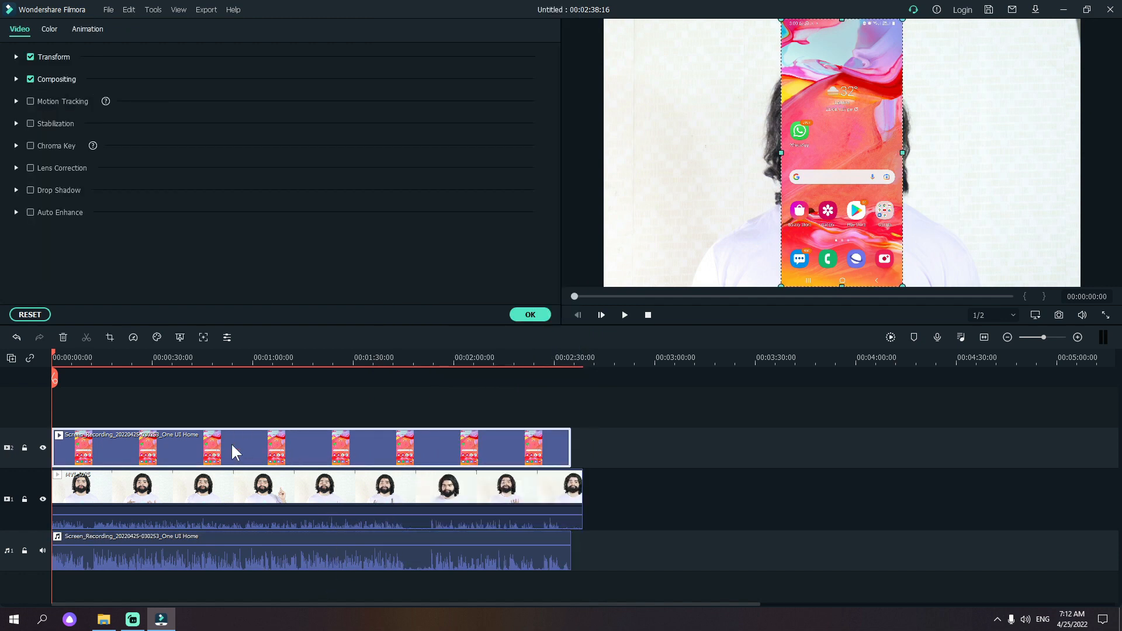
pyautogui.rightClick(305, 450)
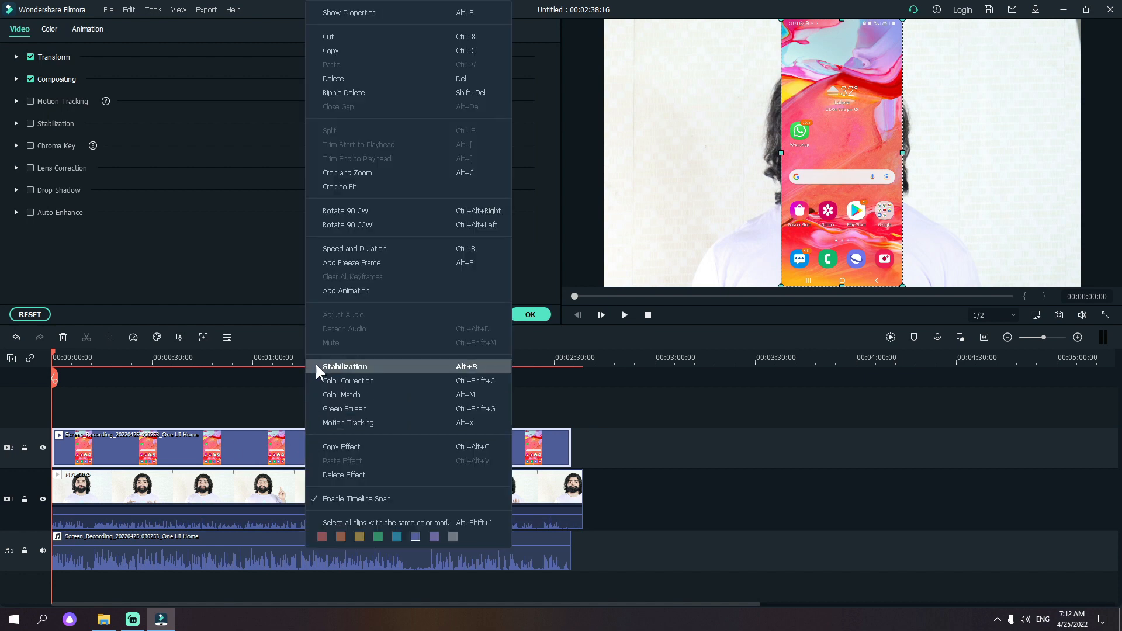
pyautogui.rightClick(241, 440)
pyautogui.rightClick(240, 440)
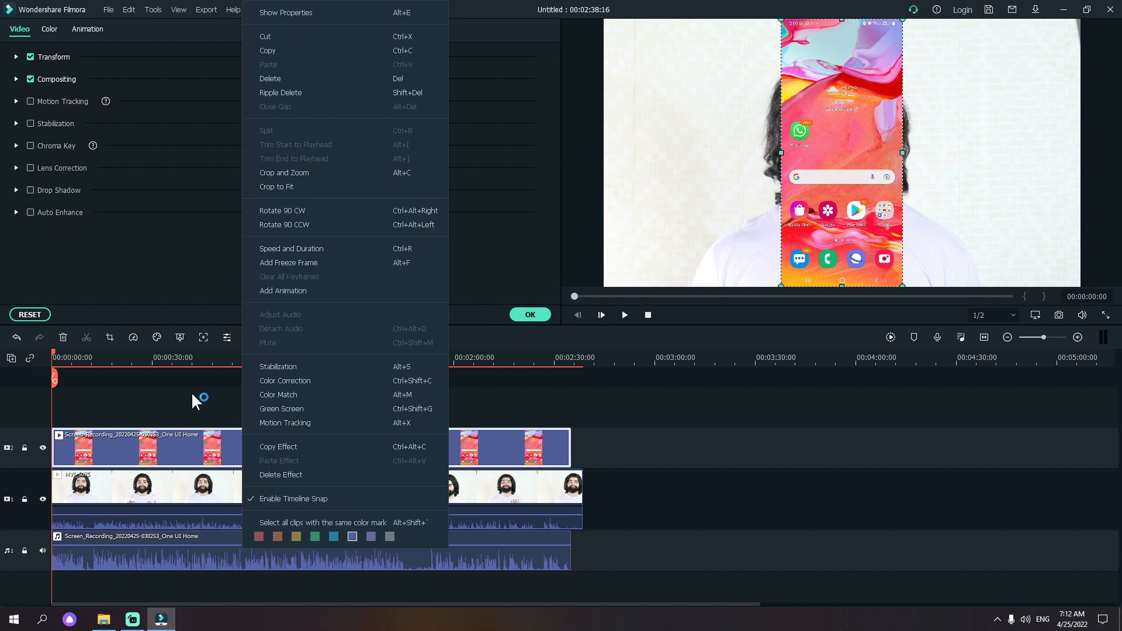
pyautogui.click(223, 448)
pyautogui.rightClick(224, 447)
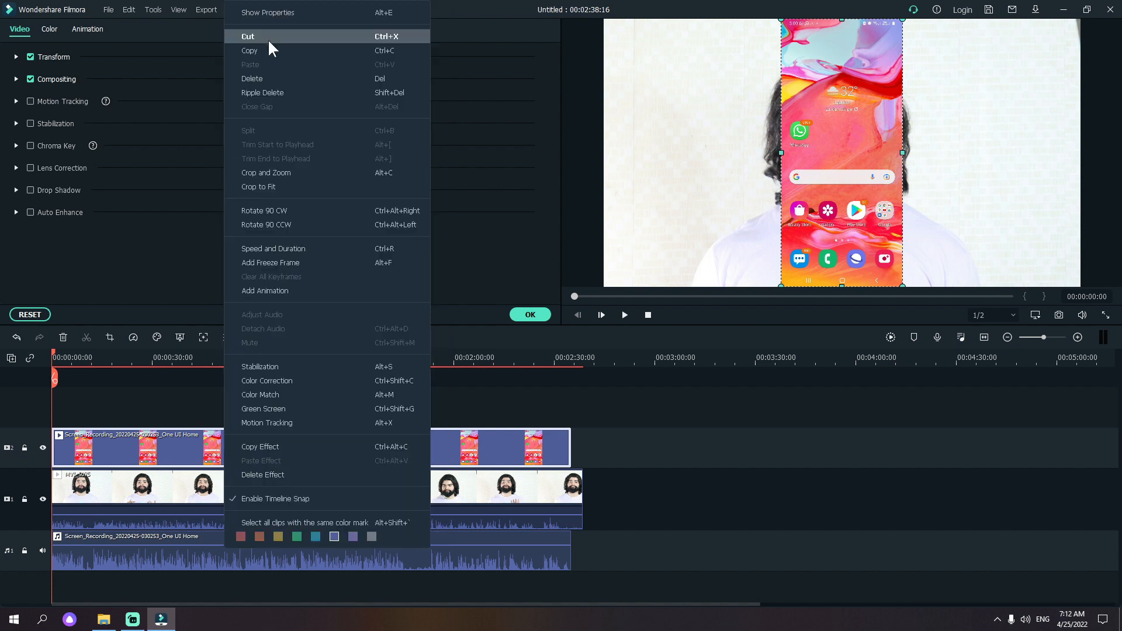
pyautogui.click(286, 77)
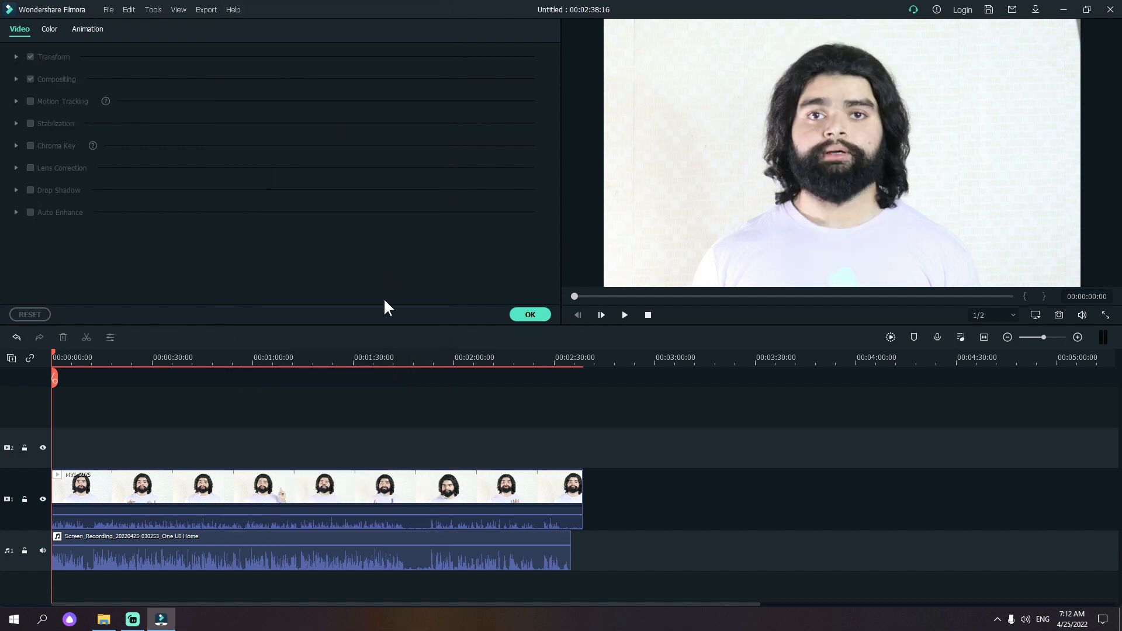
# Step: Play the opening seconds to hear both audio sources together, and return the playhead to the start
pyautogui.click(625, 315)
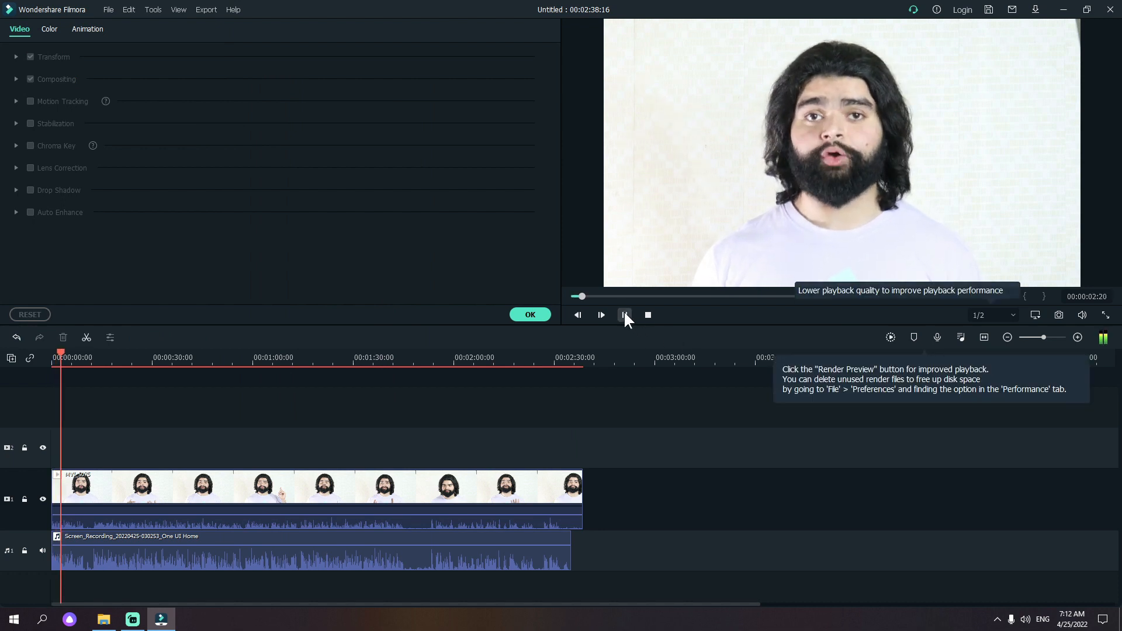
pyautogui.click(625, 315)
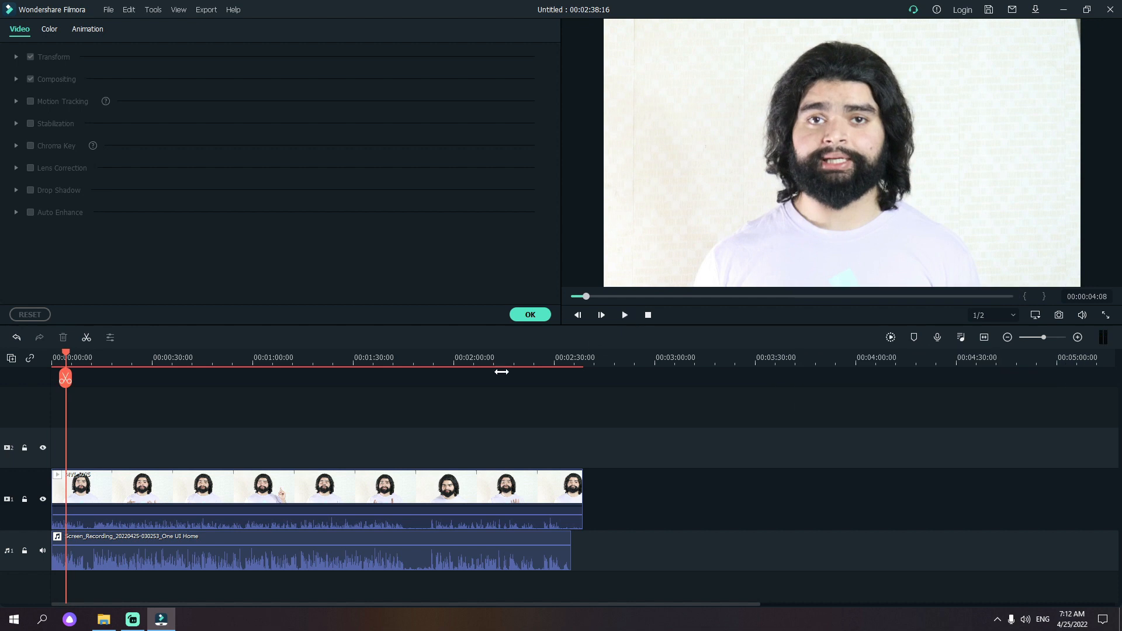
pyautogui.click(165, 504)
pyautogui.click(179, 556)
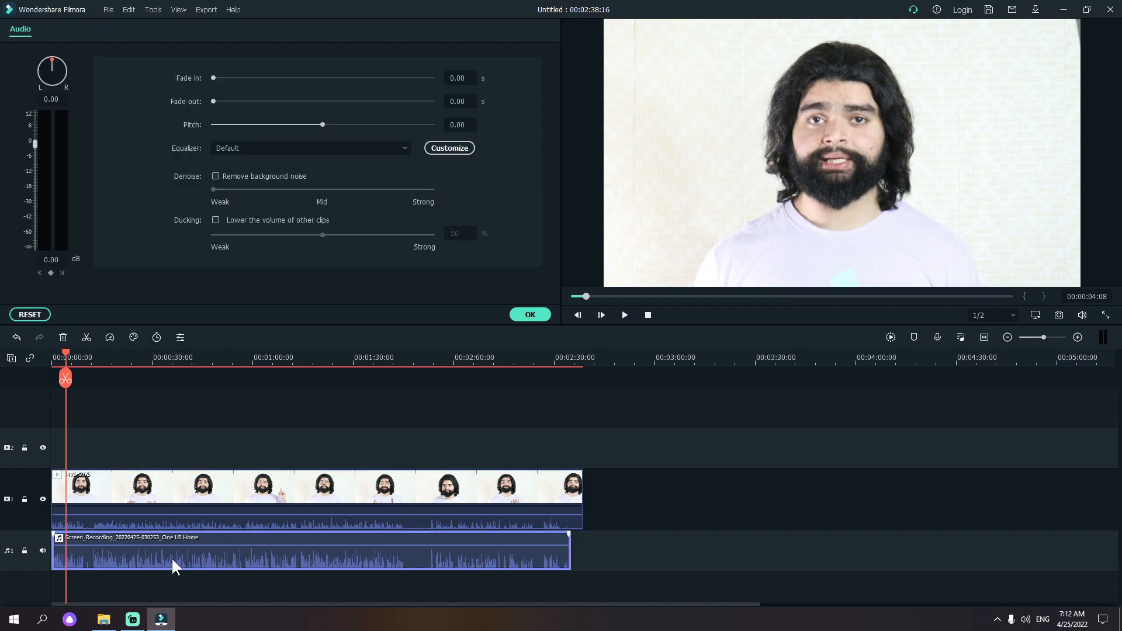
pyautogui.moveTo(68, 359); pyautogui.dragTo(46, 398)
# Step: Mute the MVI_5075 camera clip's own audio
pyautogui.click(204, 501)
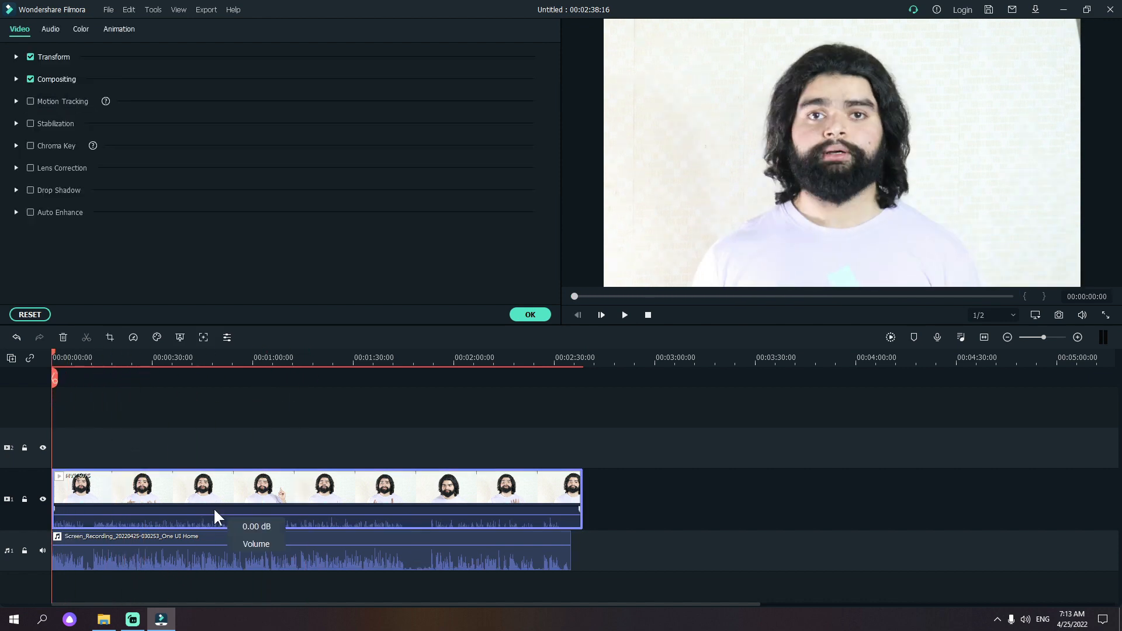
pyautogui.rightClick(204, 504)
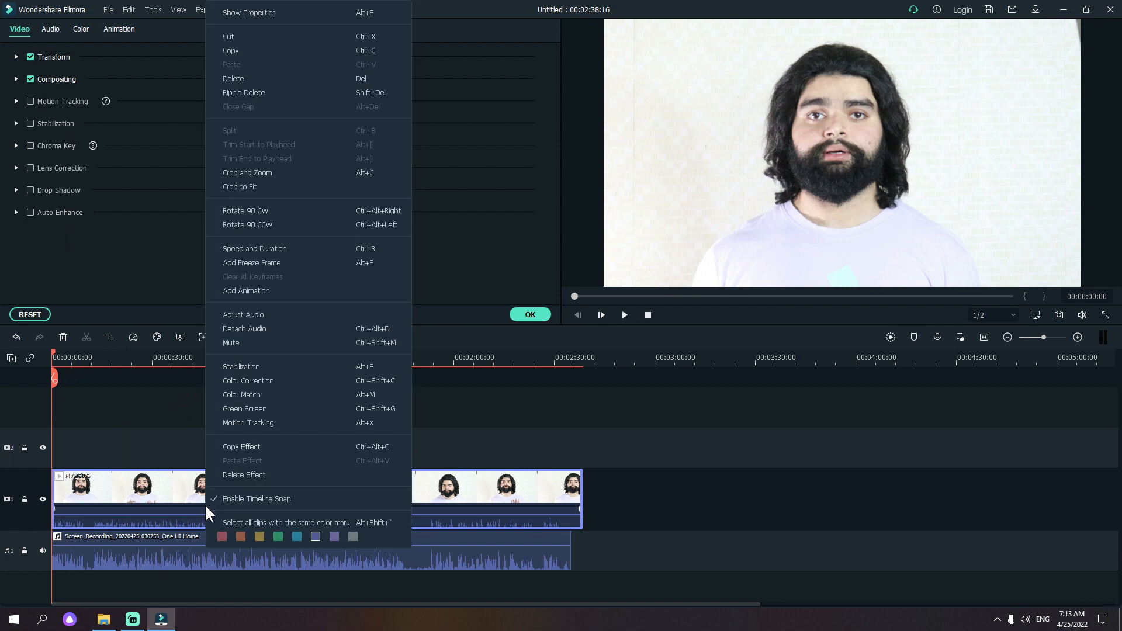
pyautogui.click(243, 343)
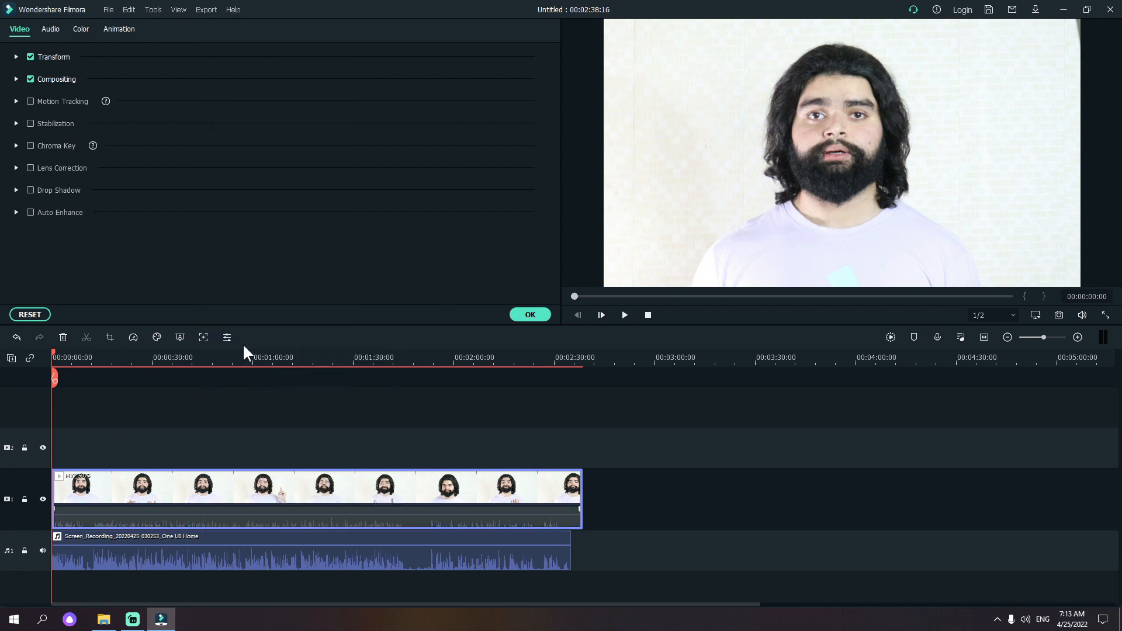
# Step: Play the opening seconds to check the detached screen recording audio against the camera picture
pyautogui.click(152, 552)
pyautogui.click(626, 314)
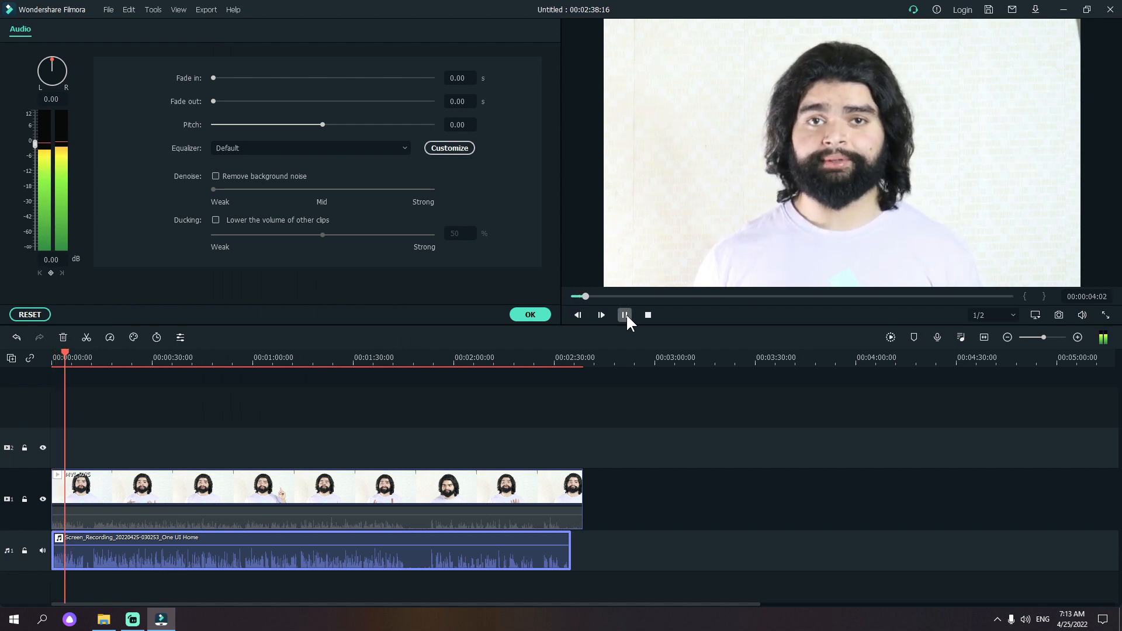
pyautogui.click(626, 314)
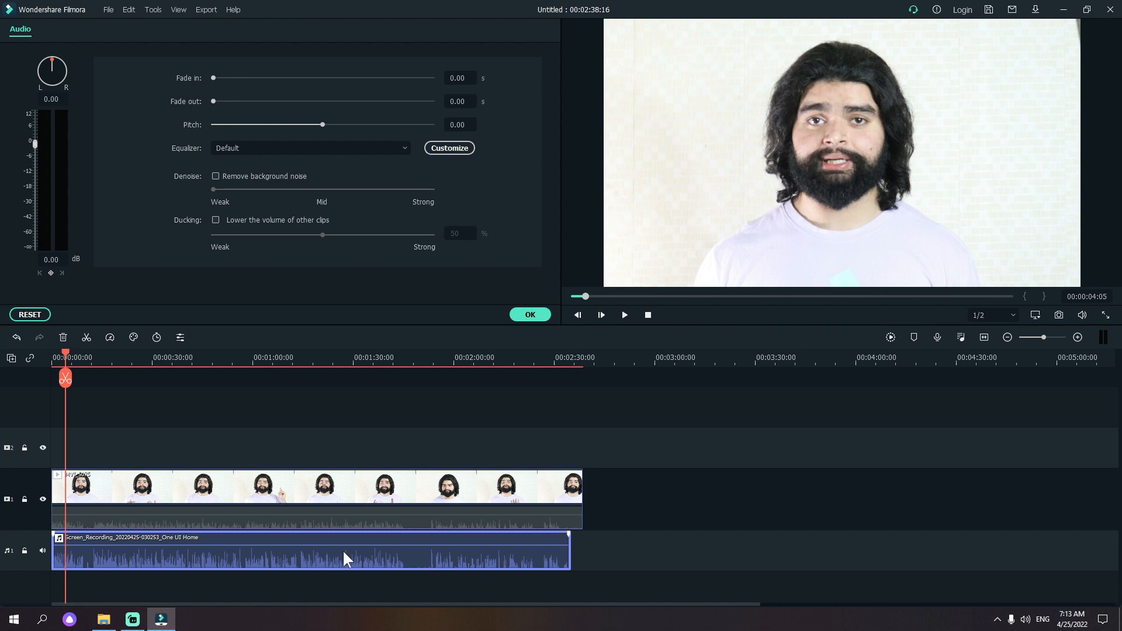
pyautogui.click(371, 515)
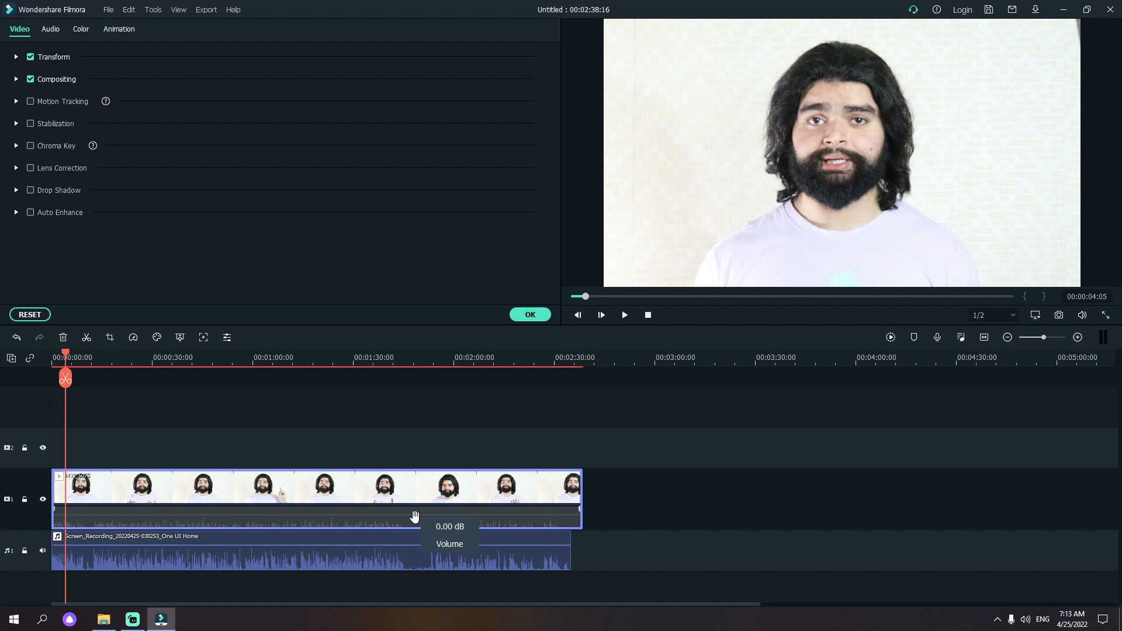
pyautogui.click(193, 562)
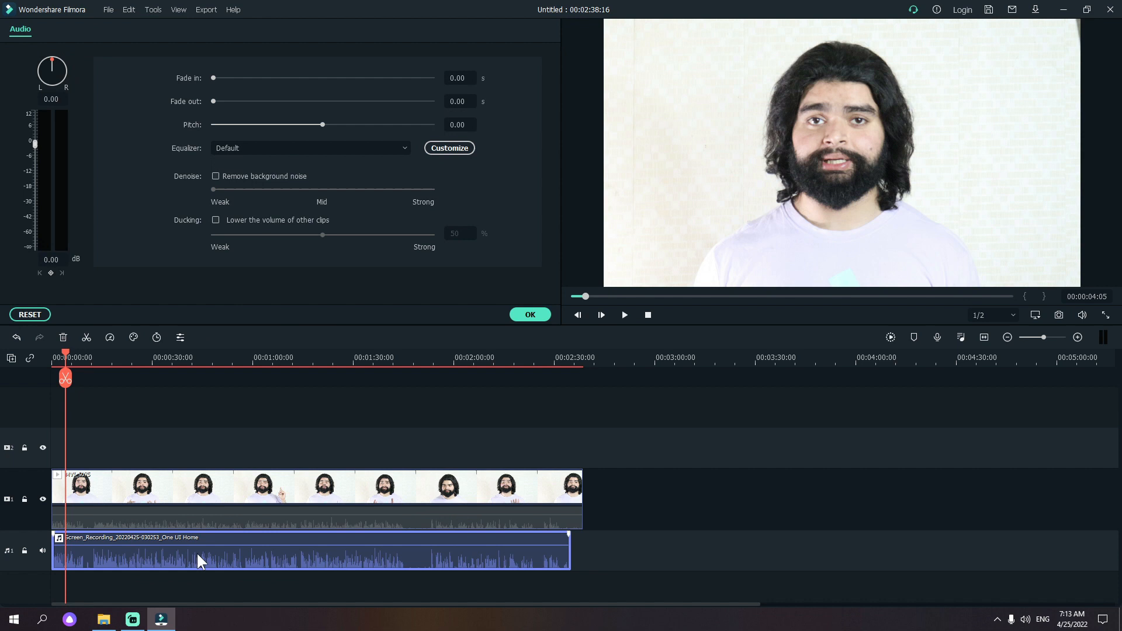
# Step: Split the MVI_5075 clip and the screen recording audio at 00:01:52:16 and delete both segments after the split
pyautogui.click(413, 355)
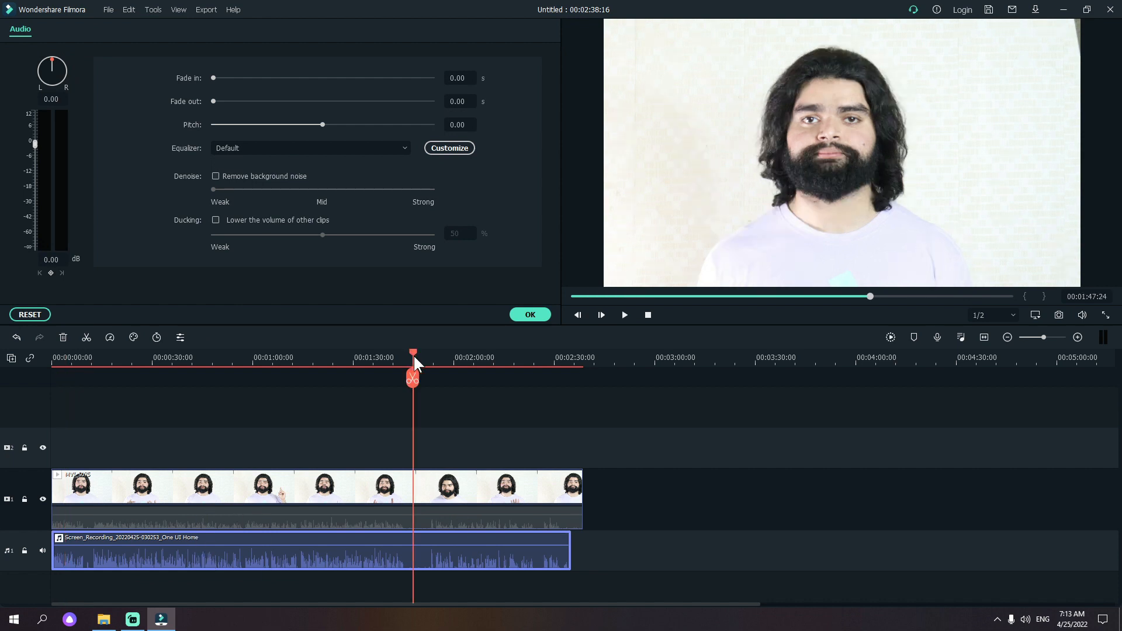
pyautogui.moveTo(409, 352); pyautogui.dragTo(429, 405)
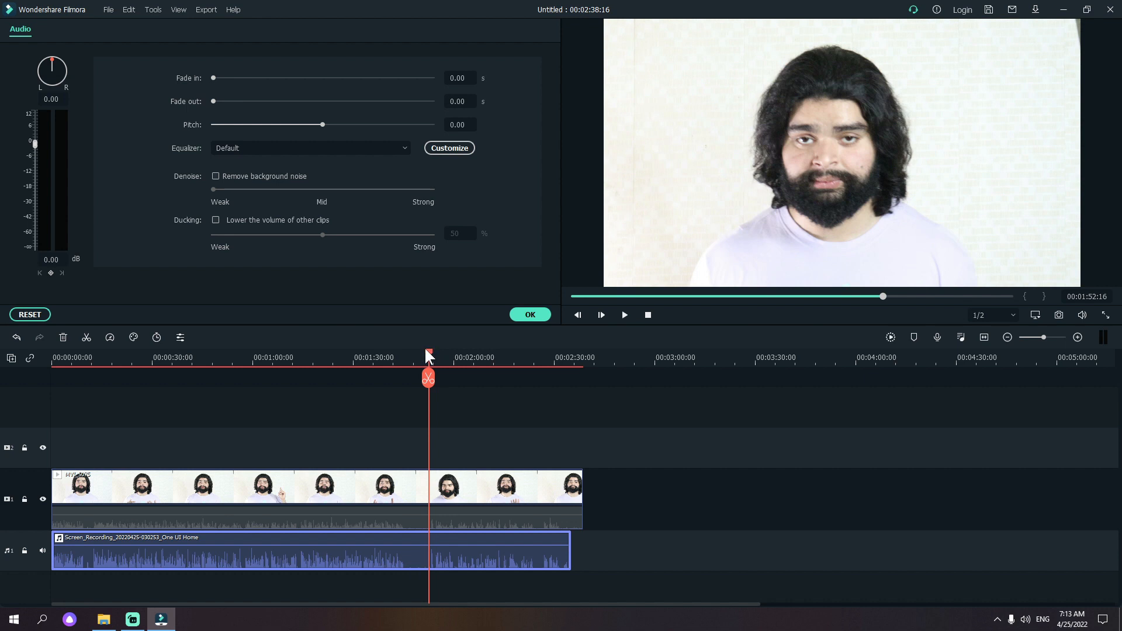
pyautogui.click(86, 338)
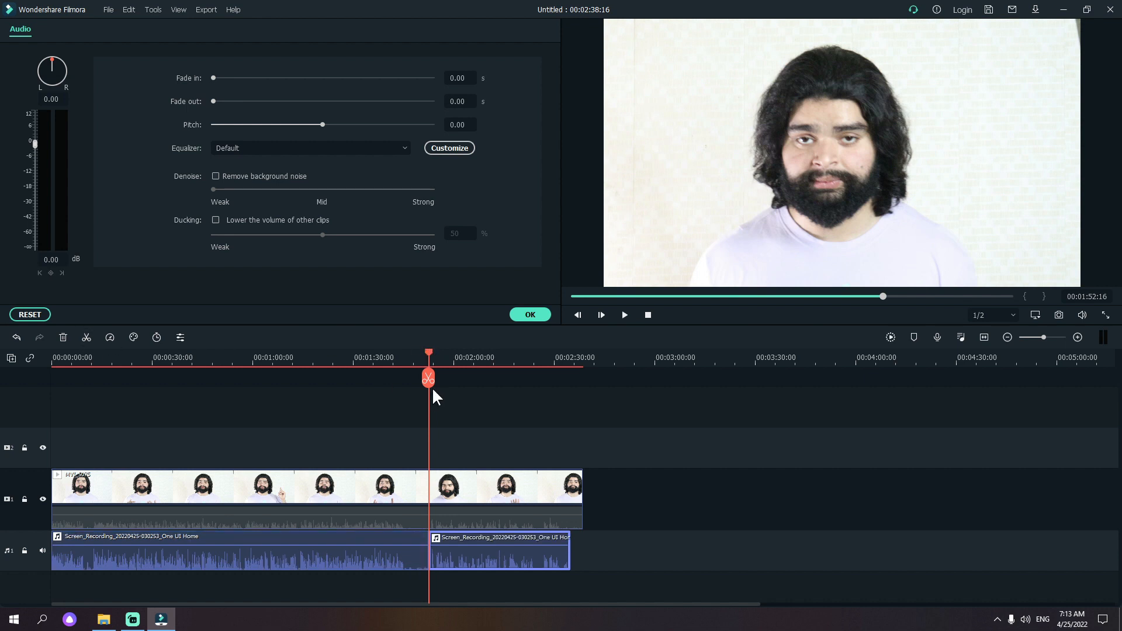
pyautogui.click(399, 419)
pyautogui.click(86, 337)
pyautogui.moveTo(622, 399); pyautogui.dragTo(484, 567)
pyautogui.rightClick(487, 546)
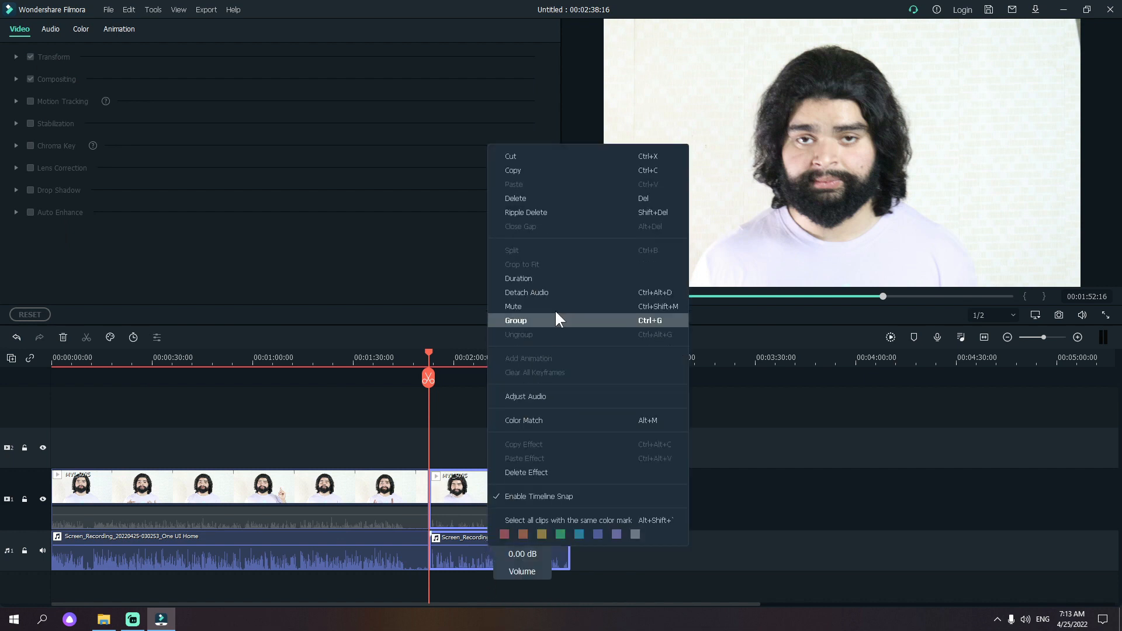
pyautogui.click(570, 198)
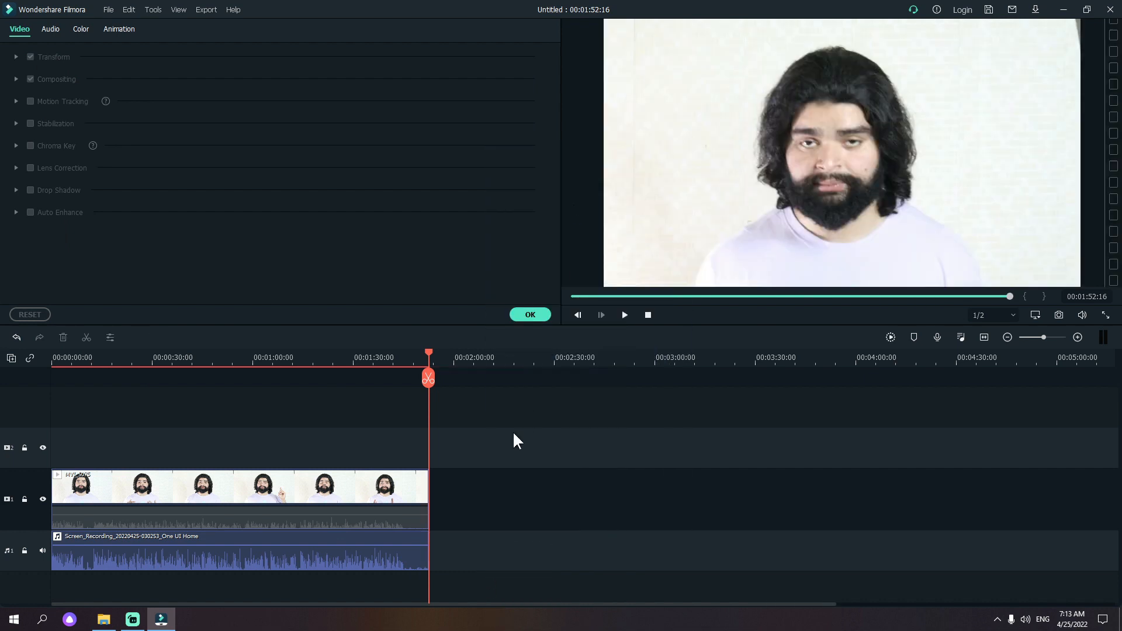
# Step: Trim the silent end by splitting both clips at 00:01:45:17 and deleting the leftover segments
pyautogui.click(407, 358)
pyautogui.click(404, 351)
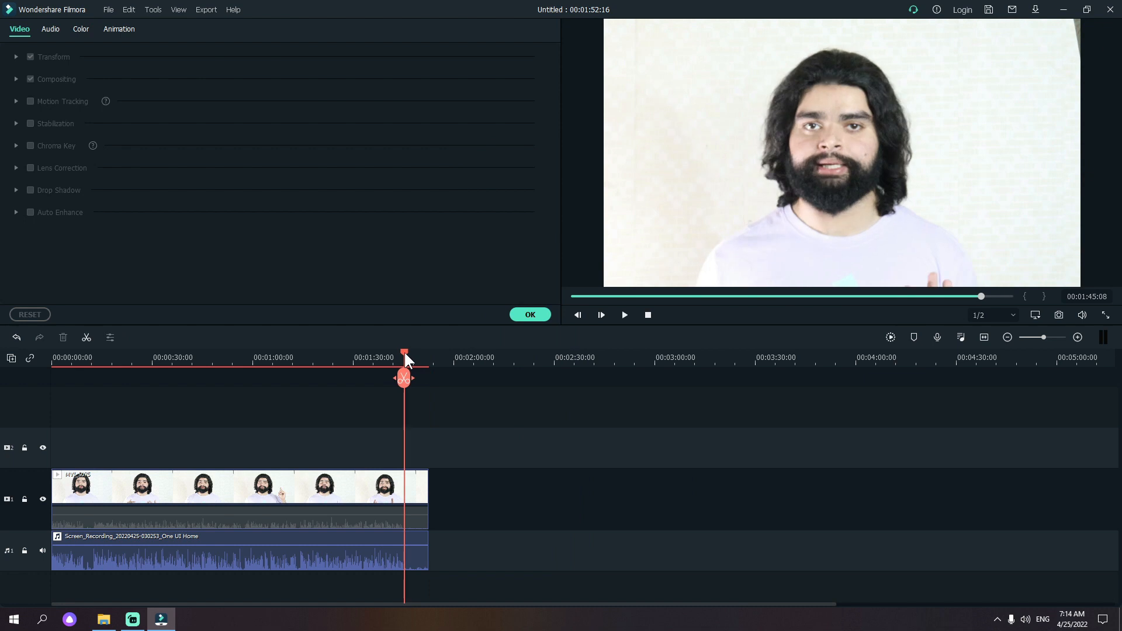
pyautogui.click(87, 337)
pyautogui.moveTo(471, 434); pyautogui.dragTo(412, 556)
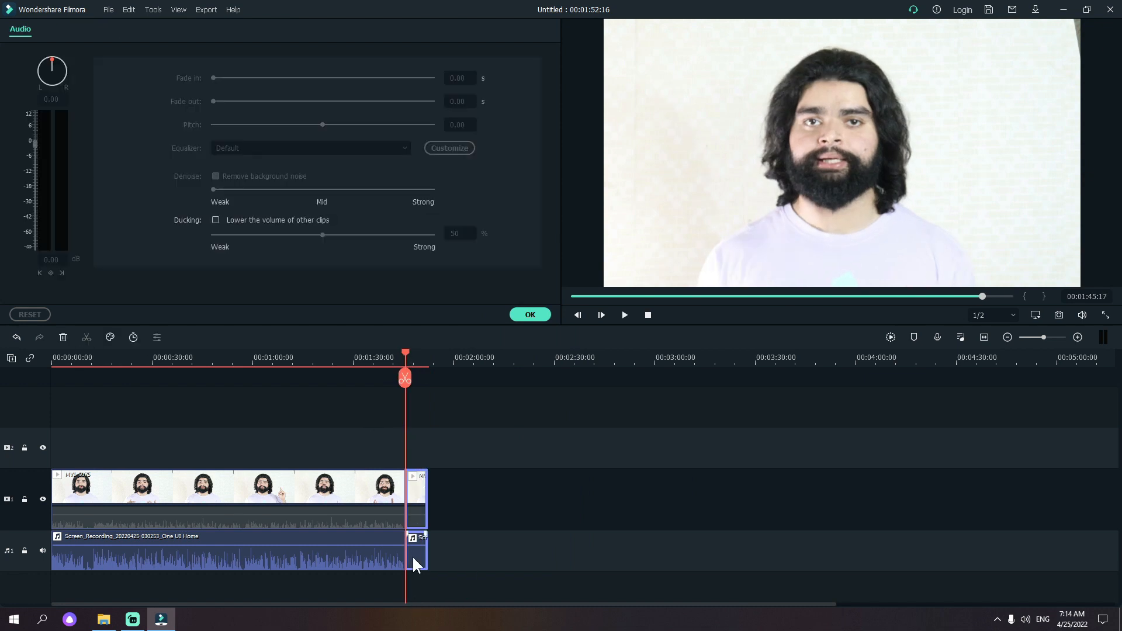
pyautogui.rightClick(412, 555)
pyautogui.click(492, 202)
# Step: Play the trimmed sequence from its start and stop just after the first short pause in the speech
pyautogui.moveTo(407, 356); pyautogui.dragTo(2, 455)
pyautogui.click(1078, 338)
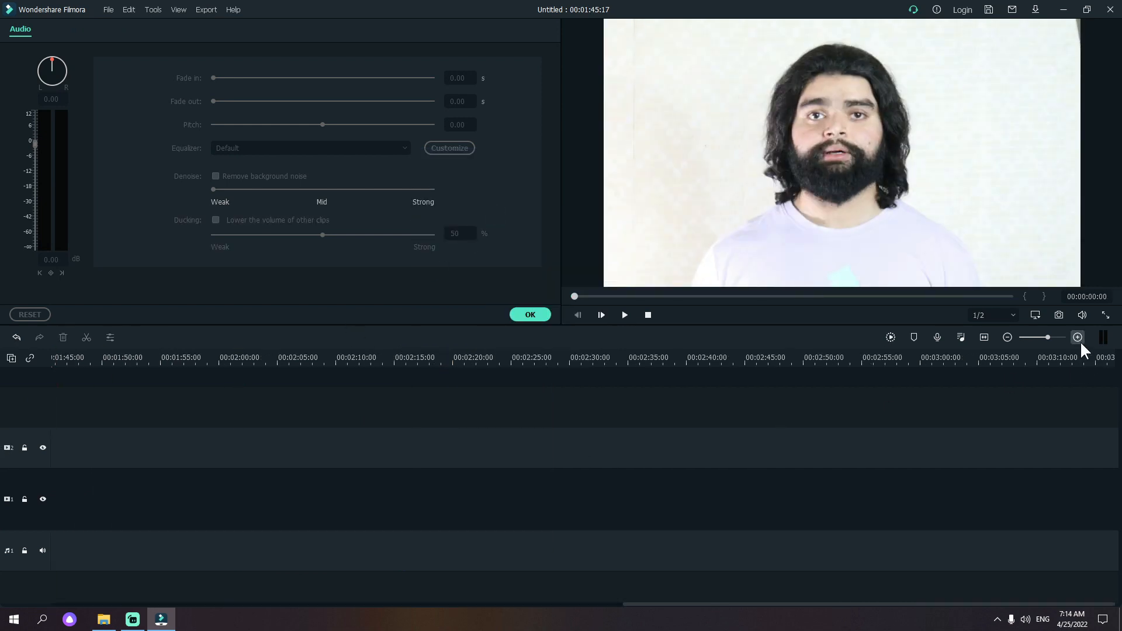
pyautogui.moveTo(993, 604); pyautogui.dragTo(241, 616)
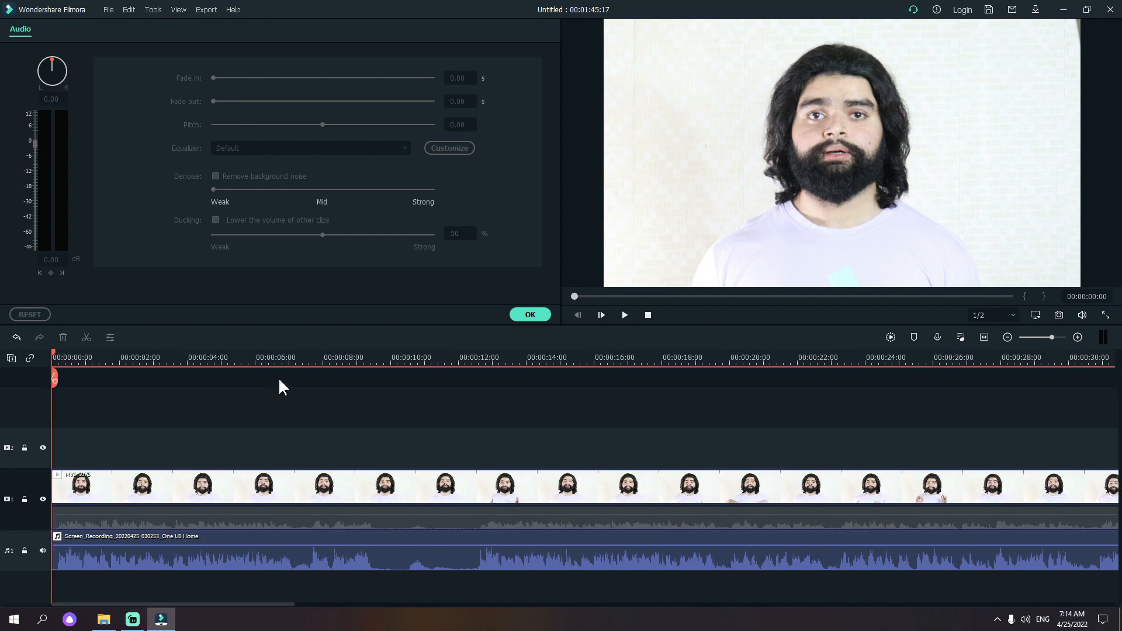
pyautogui.click(625, 316)
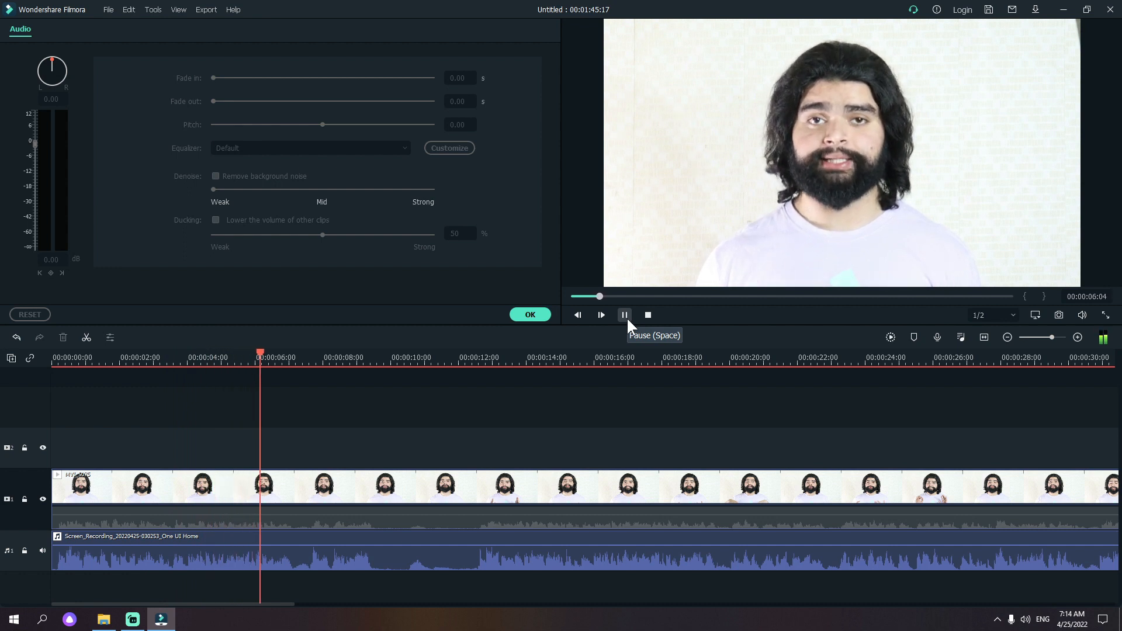
pyautogui.click(626, 315)
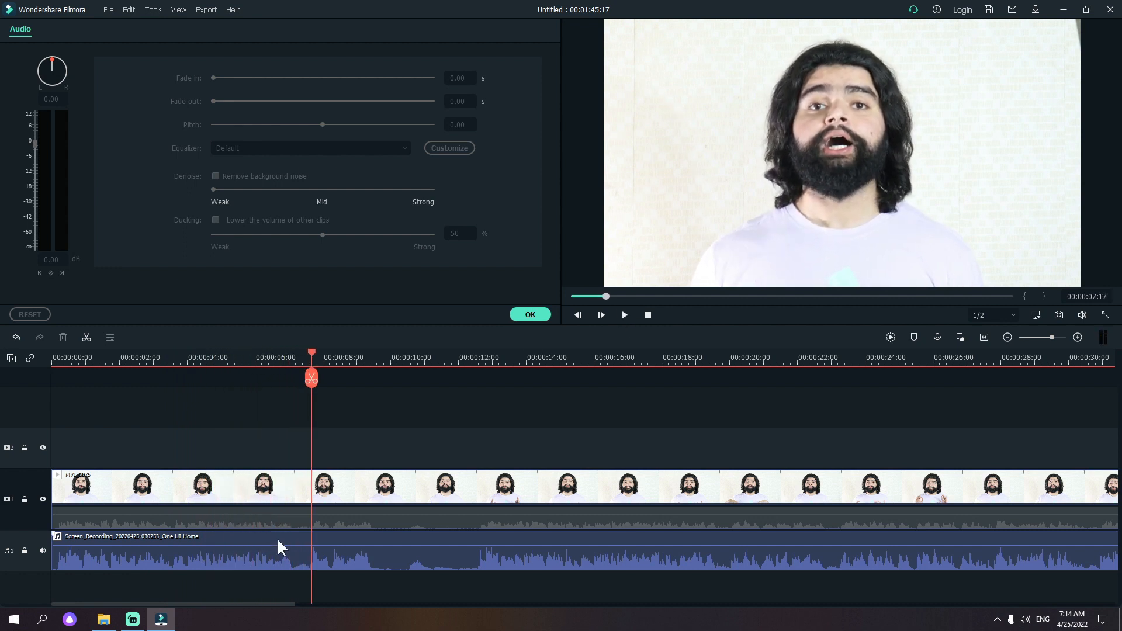
# Step: Split the MVI_5075 clip and the screen recording audio at 00:00:07:04, where the speech pauses
pyautogui.moveTo(310, 352); pyautogui.dragTo(295, 351)
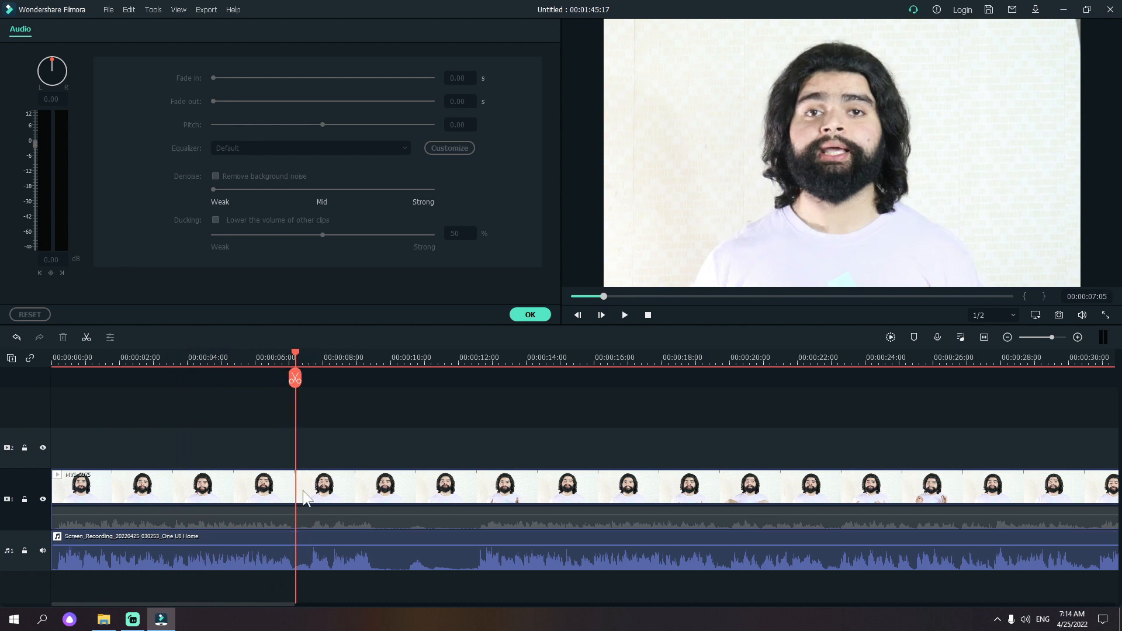
pyautogui.click(1078, 337)
pyautogui.moveTo(219, 352); pyautogui.dragTo(220, 353)
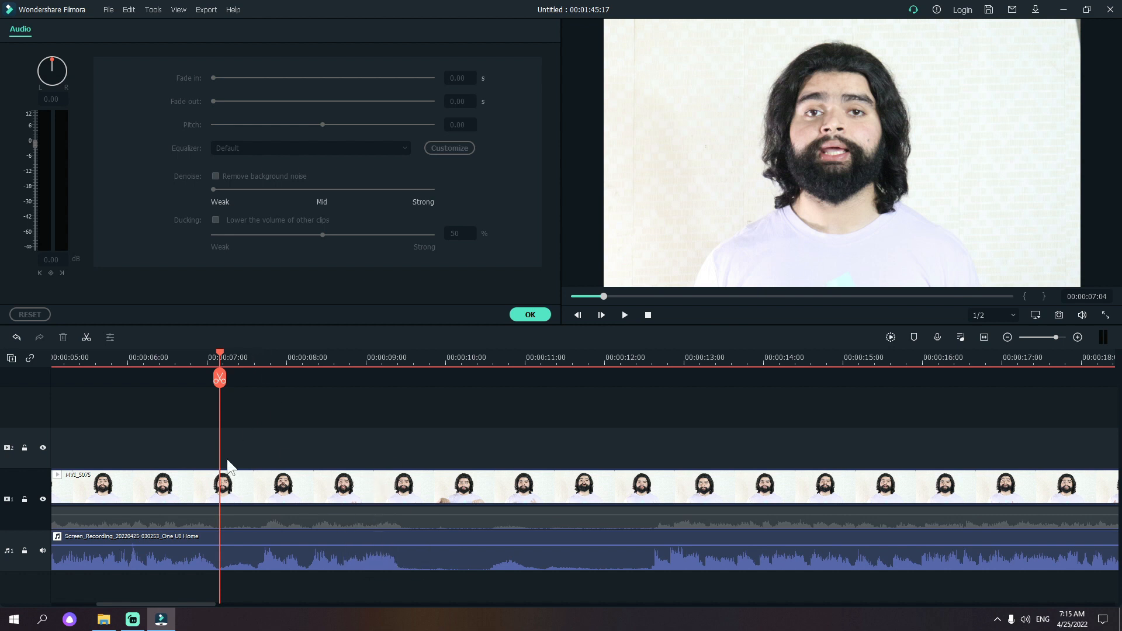
pyautogui.click(89, 338)
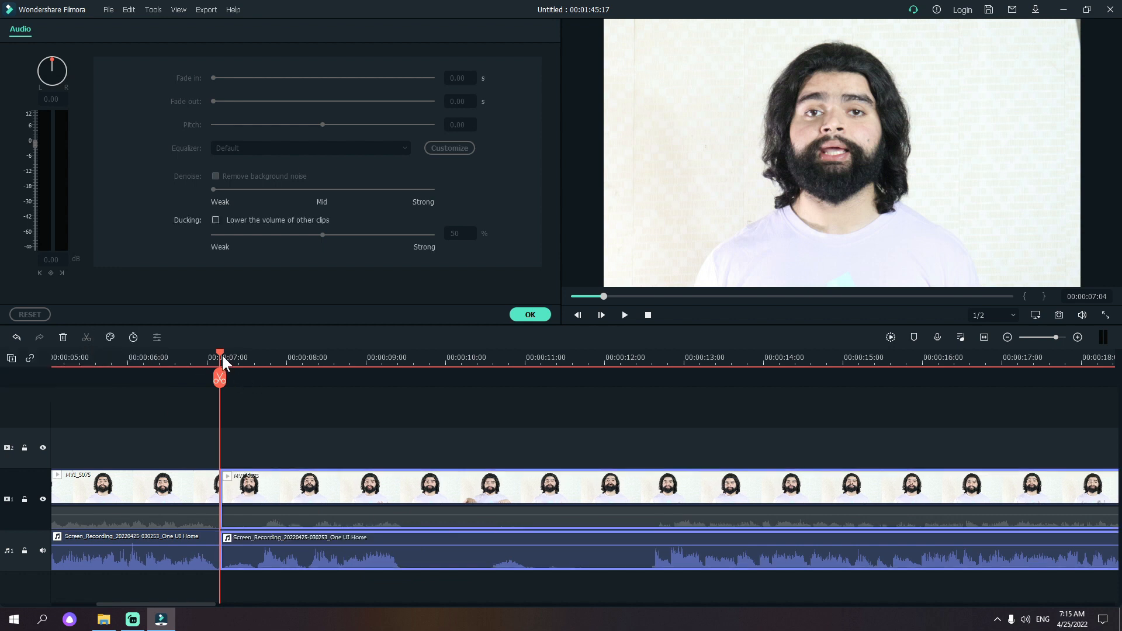
# Step: Split both clips at 00:00:07:14 and delete the short video and audio segment between 00:00:07:04 and the new split
pyautogui.moveTo(222, 353); pyautogui.dragTo(251, 353)
pyautogui.click(85, 337)
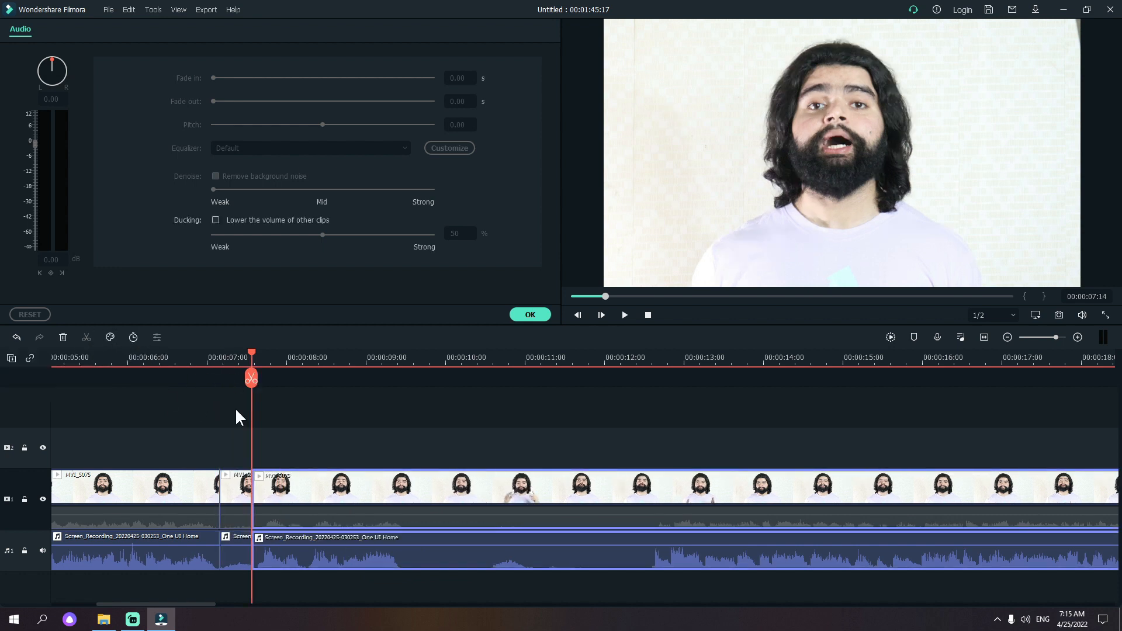
pyautogui.click(239, 509)
pyautogui.rightClick(239, 552)
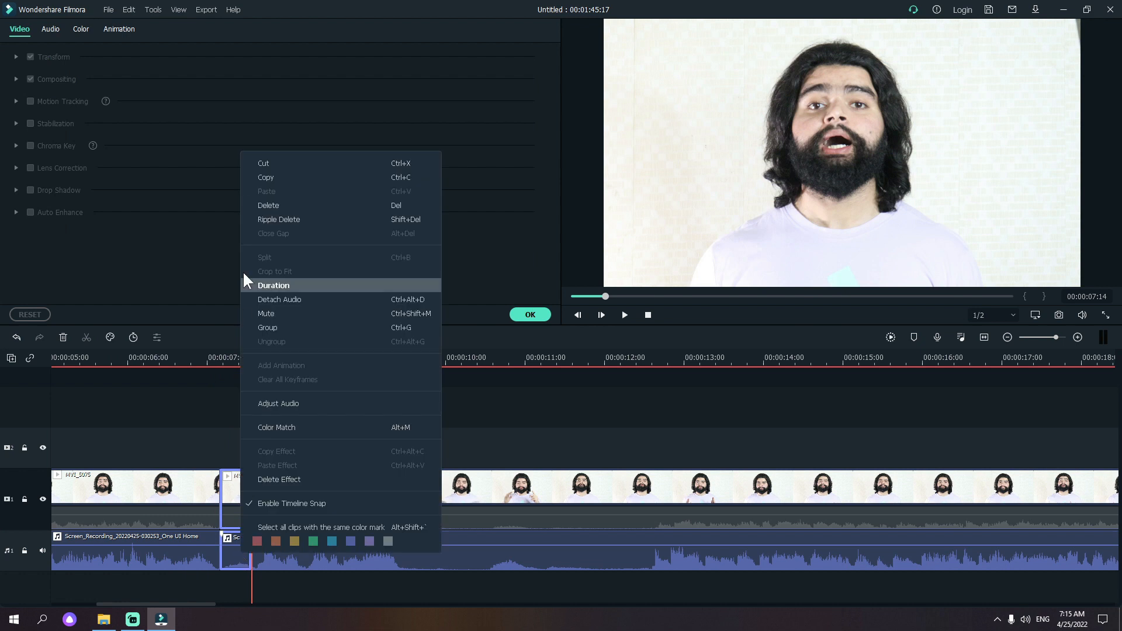
pyautogui.click(266, 205)
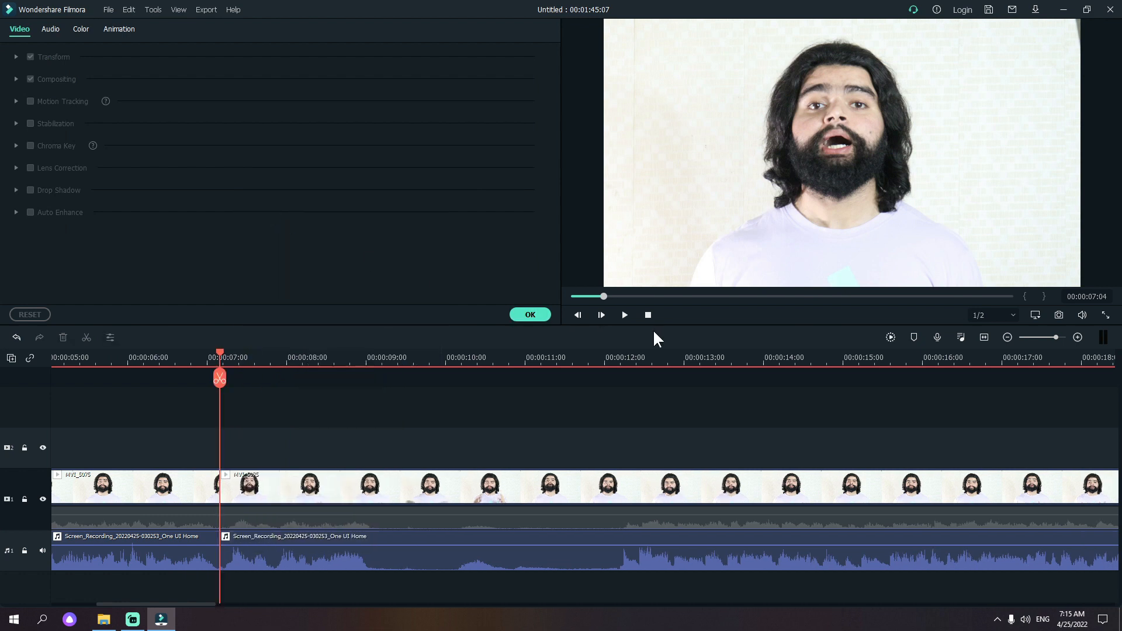
# Step: Play the sequence onward from 00:00:07:04 and check where the speech restarts after the long pause, around 00:00:12:03
pyautogui.click(625, 315)
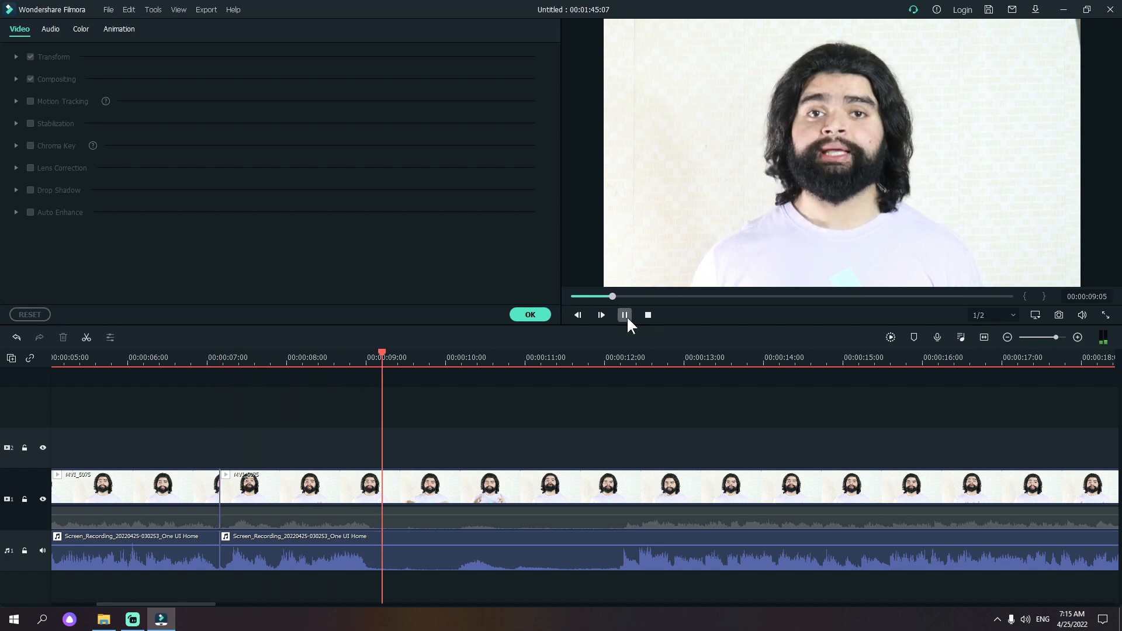
pyautogui.click(625, 315)
pyautogui.click(625, 315)
pyautogui.click(625, 315)
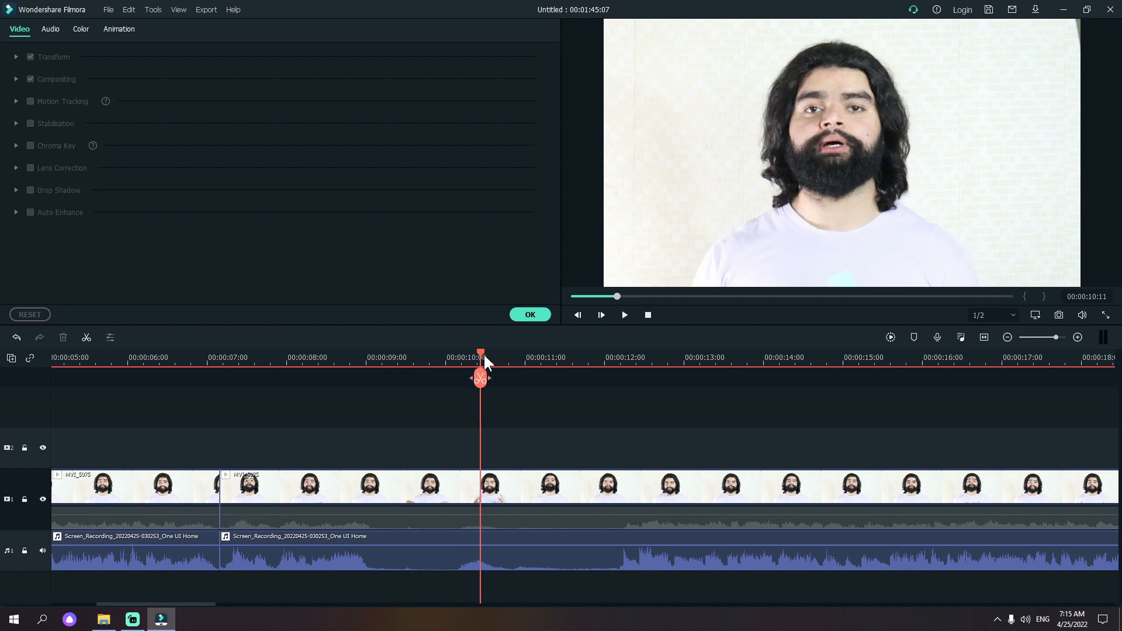
pyautogui.moveTo(482, 353); pyautogui.dragTo(616, 430)
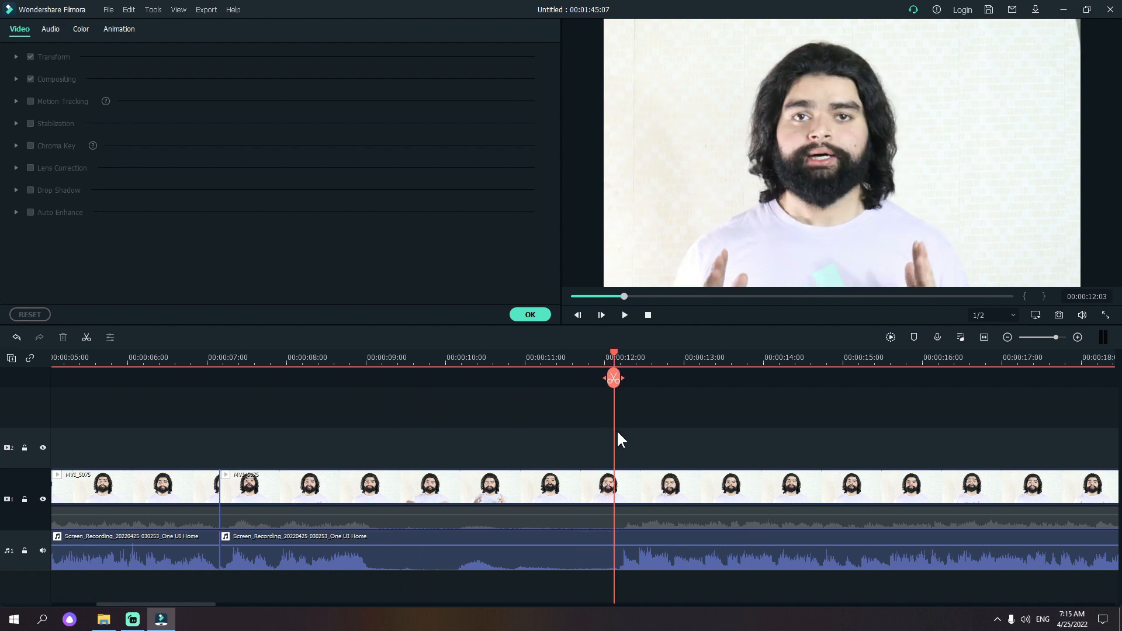
pyautogui.moveTo(321, 427); pyautogui.dragTo(79, 566)
pyautogui.click(467, 381)
pyautogui.click(623, 316)
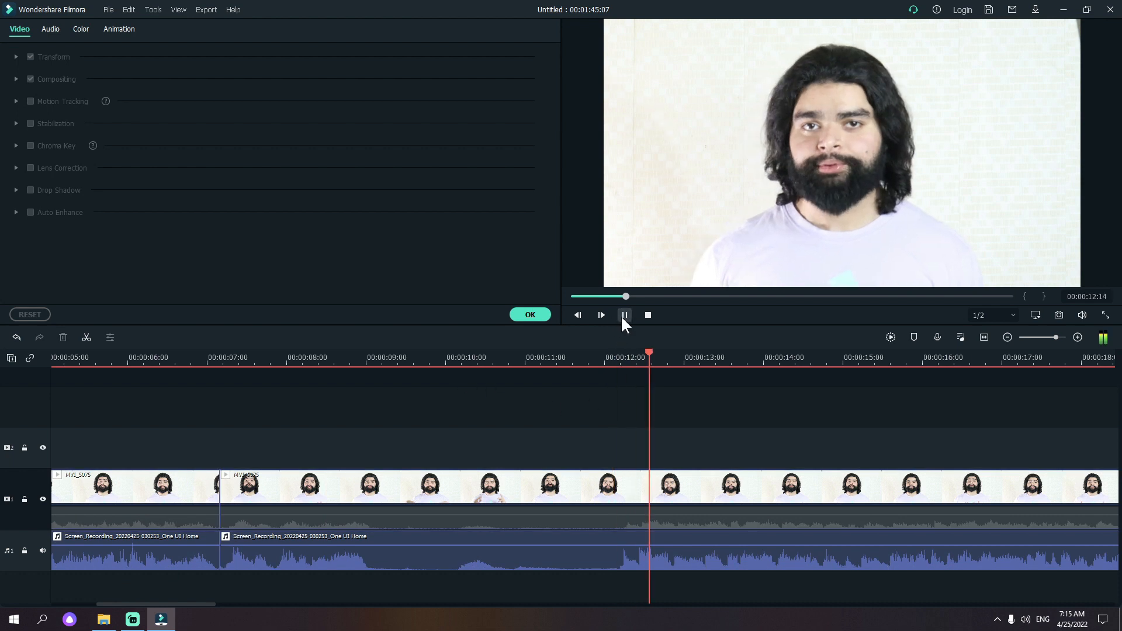
# Step: Split both clips at 00:00:12:03 and delete all video and audio segments before that point
pyautogui.click(613, 363)
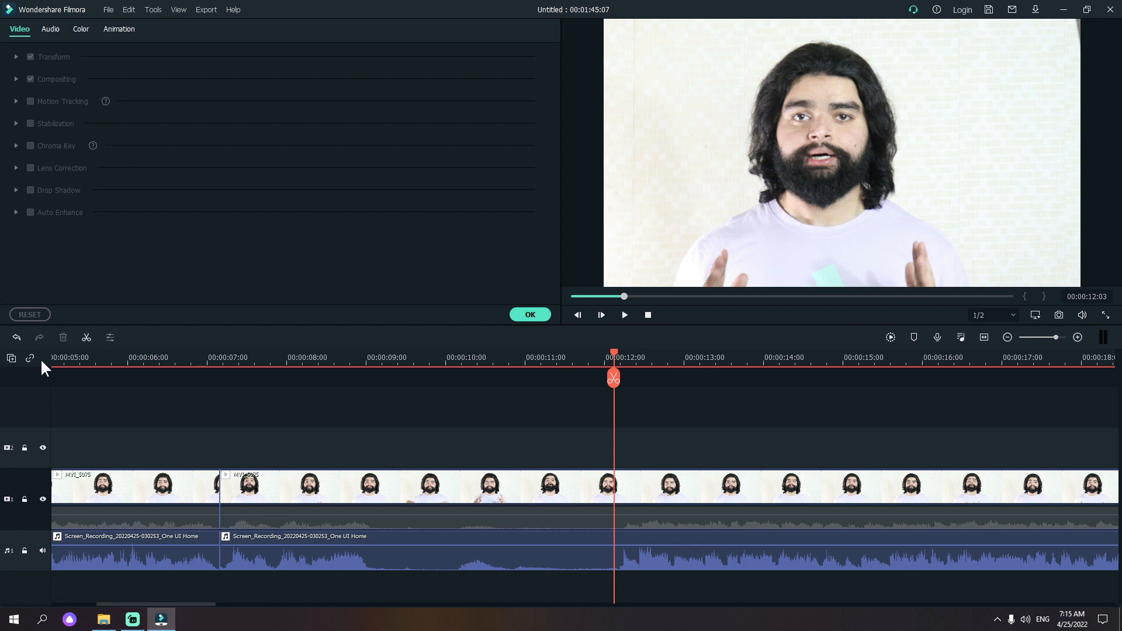
pyautogui.click(87, 338)
pyautogui.moveTo(2, 576); pyautogui.dragTo(1, 576)
pyautogui.rightClick(441, 517)
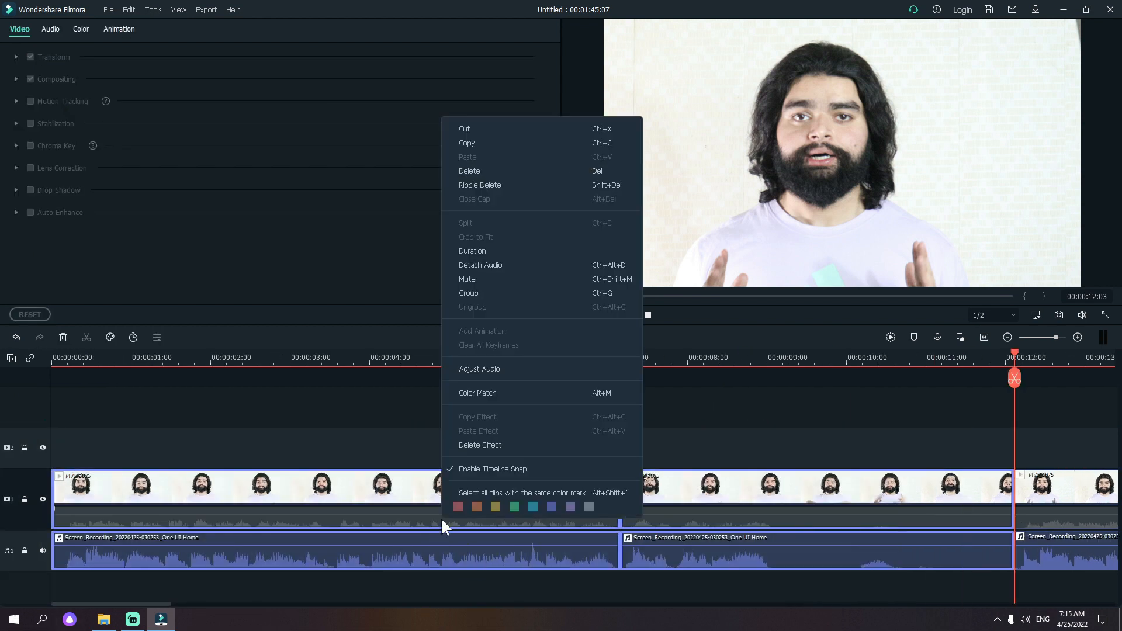
pyautogui.click(528, 168)
# Step: Play the shortened sequence from its start to the first pause and split both clips at 00:00:07:02
pyautogui.click(626, 316)
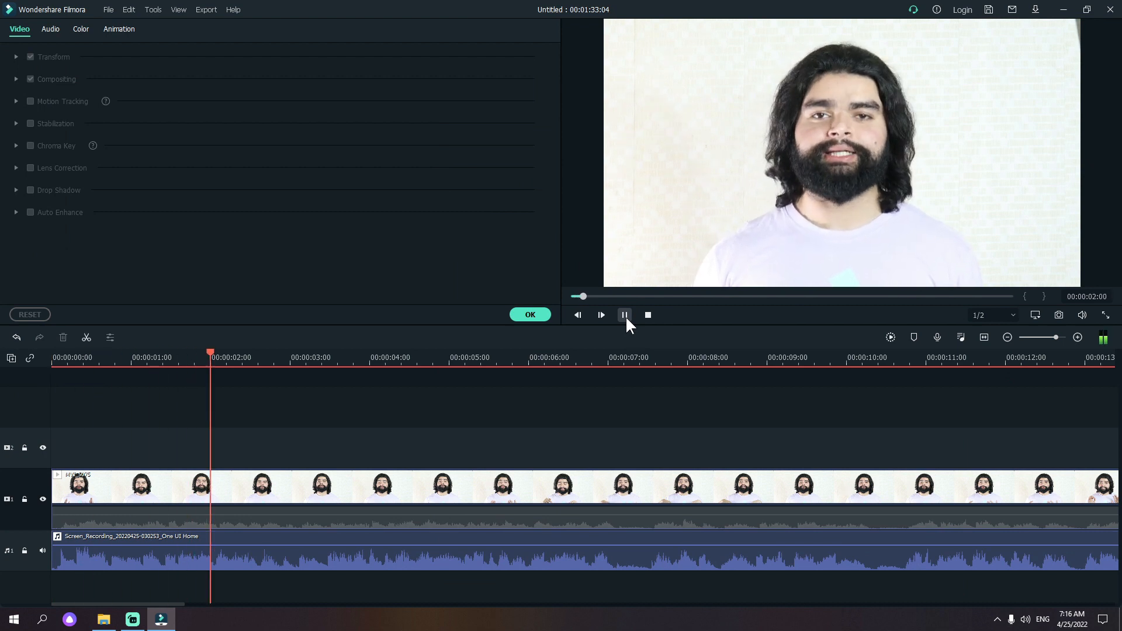
pyautogui.click(604, 375)
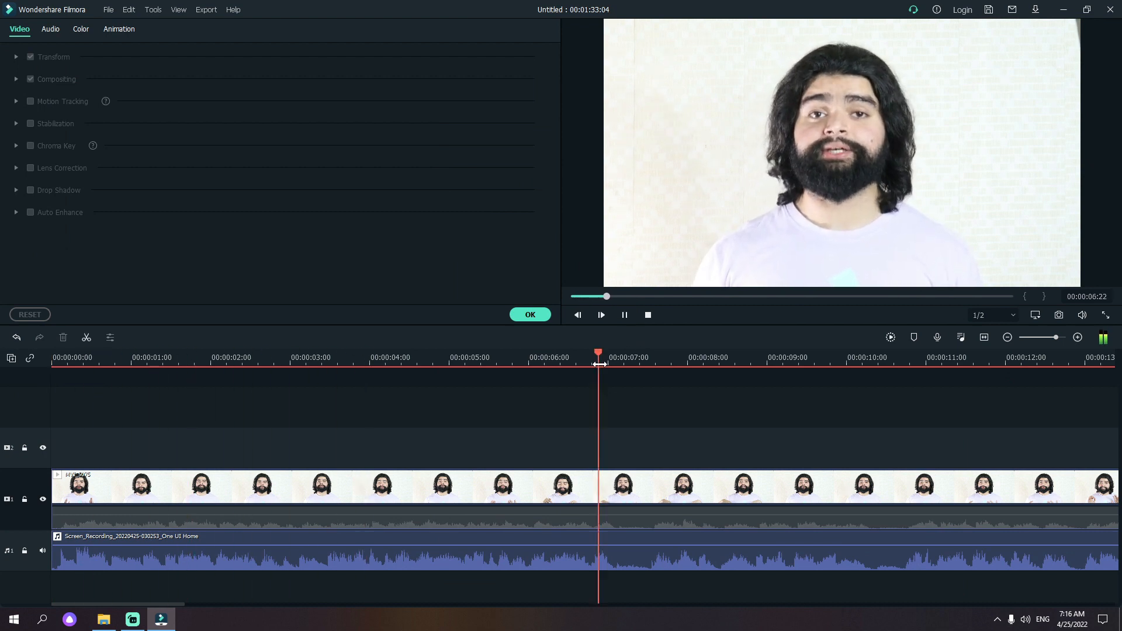
pyautogui.click(624, 316)
pyautogui.moveTo(622, 359); pyautogui.dragTo(615, 353)
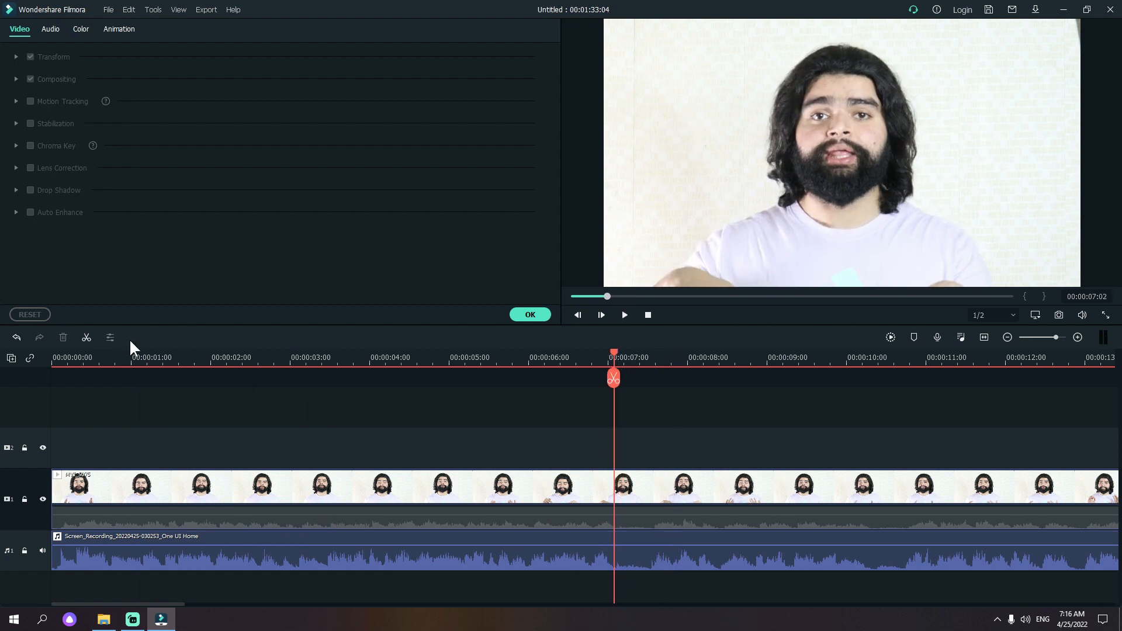
pyautogui.click(86, 338)
# Step: Split both clips at 00:00:07:13 and delete the short pause segment between 00:00:07:02 and that point
pyautogui.moveTo(614, 350); pyautogui.dragTo(649, 374)
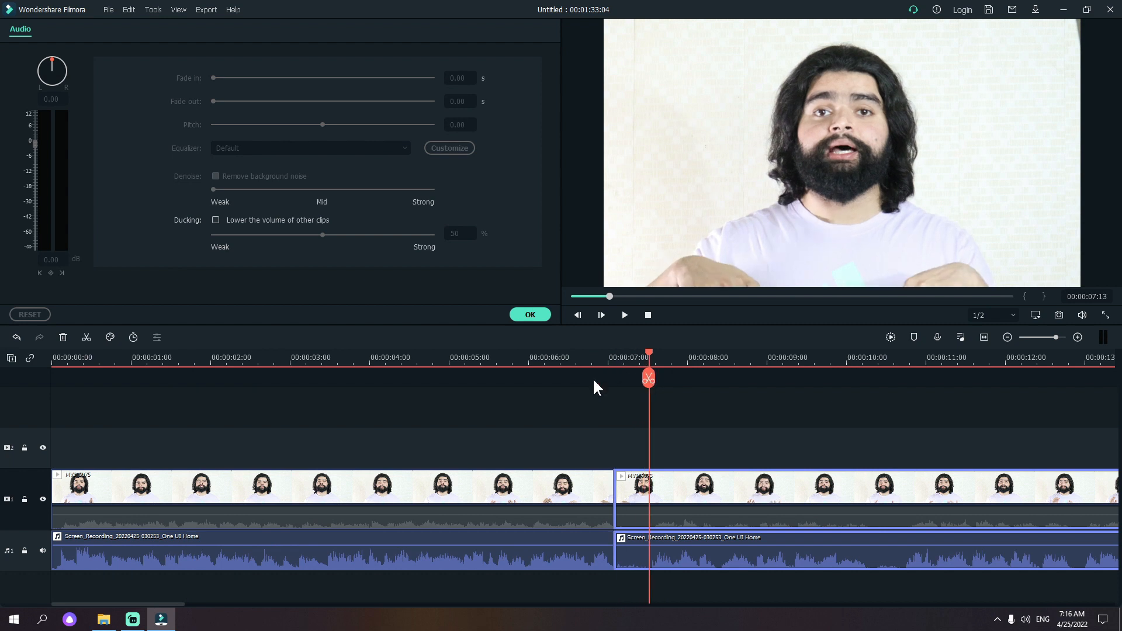
pyautogui.click(86, 337)
pyautogui.click(627, 433)
pyautogui.click(641, 496)
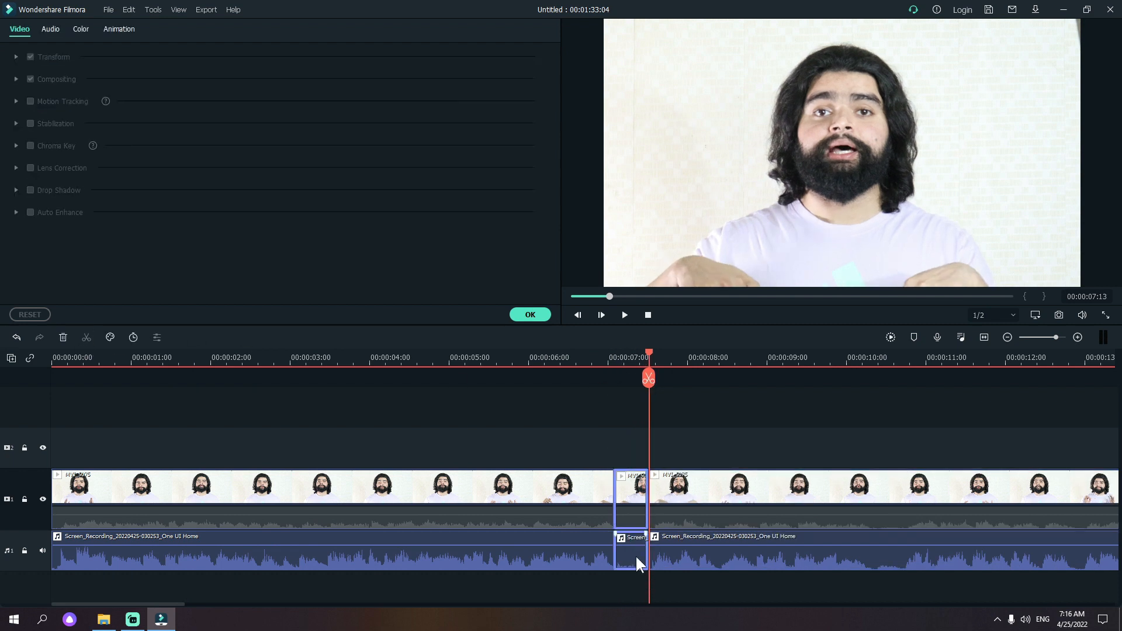
pyautogui.rightClick(632, 540)
pyautogui.click(670, 195)
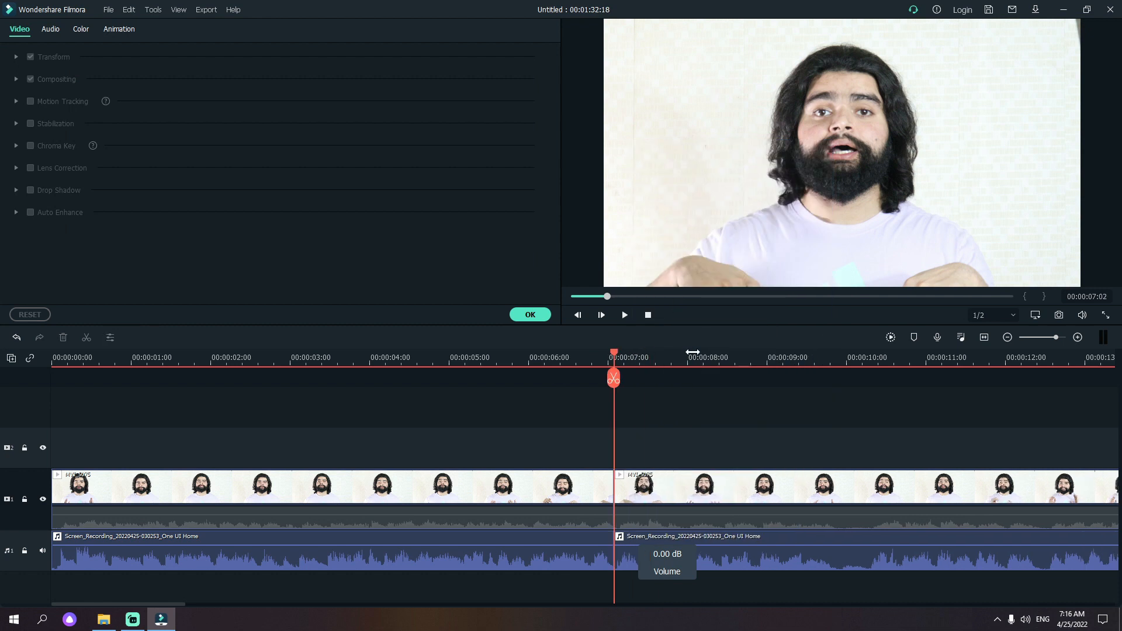
# Step: Split the MVI_5075 clip and the screen recording audio at 00:00:09:22, where the next pause begins
pyautogui.click(785, 353)
pyautogui.click(792, 356)
pyautogui.moveTo(802, 361); pyautogui.dragTo(836, 385)
pyautogui.click(87, 337)
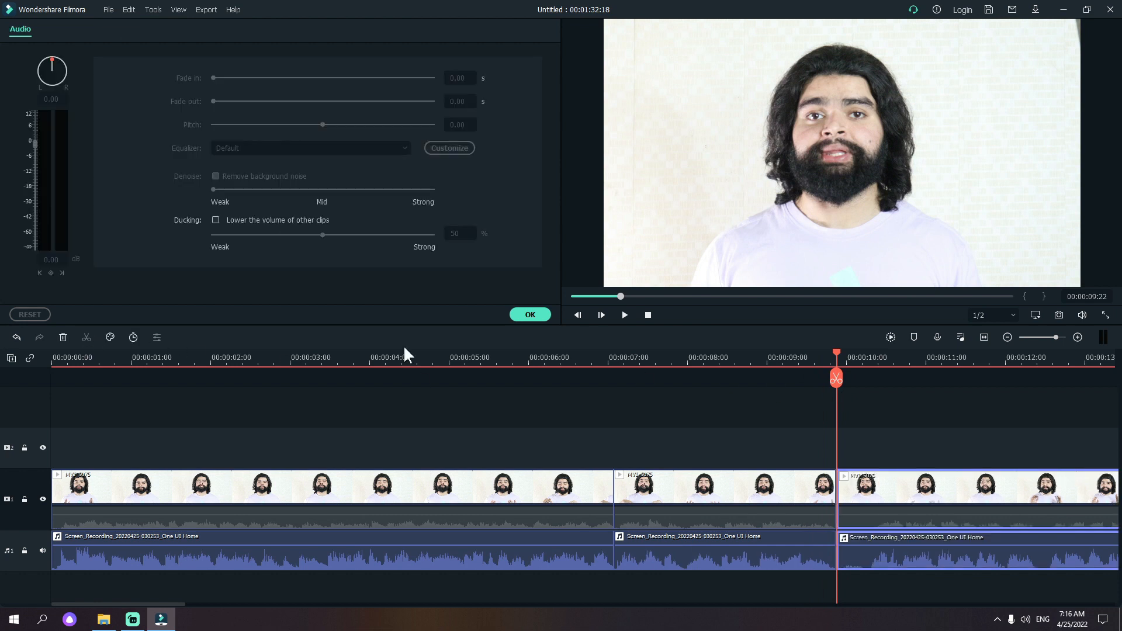
# Step: Split both clips at 00:00:10:06 and delete the pause segment between 00:00:09:22 and that point
pyautogui.moveTo(835, 352); pyautogui.dragTo(867, 373)
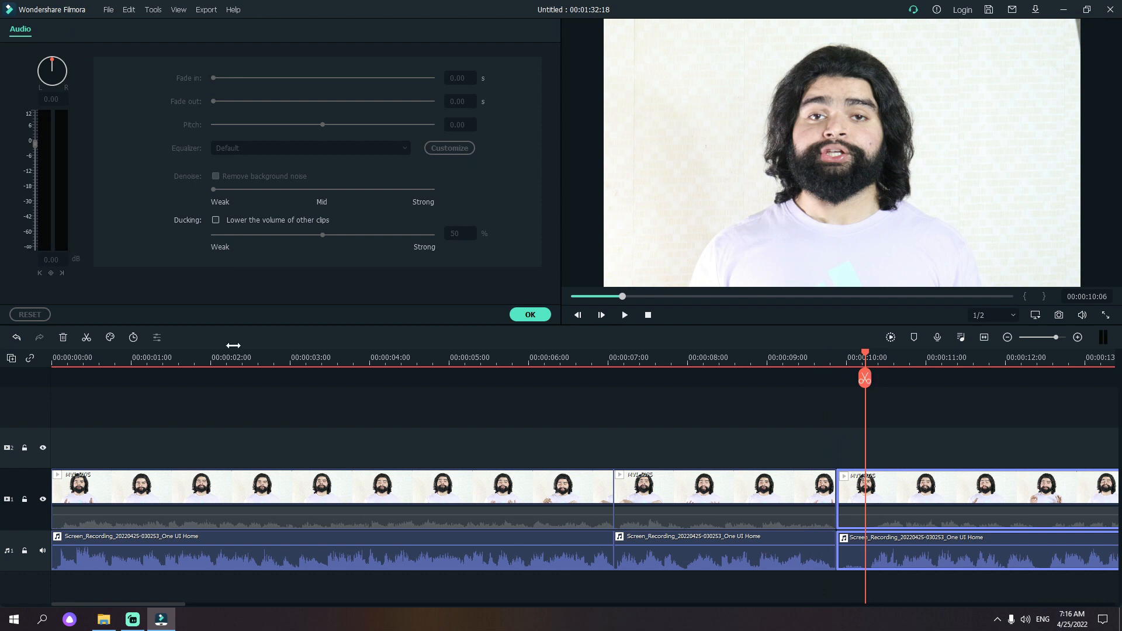
pyautogui.click(88, 337)
pyautogui.click(861, 496)
pyautogui.click(858, 553)
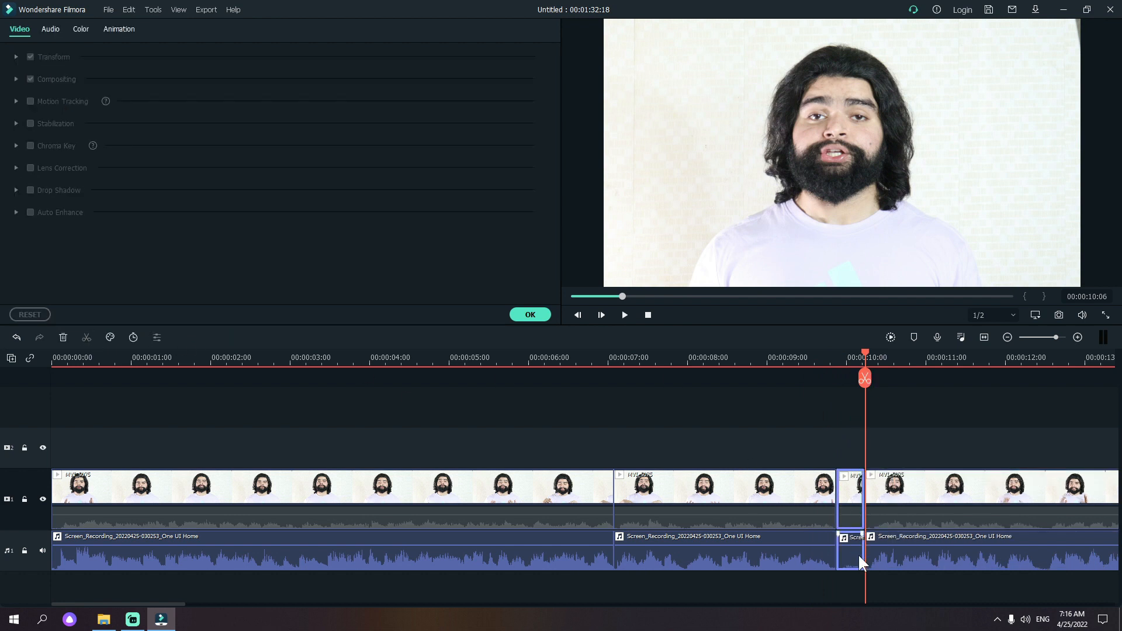
pyautogui.rightClick(858, 553)
pyautogui.click(915, 221)
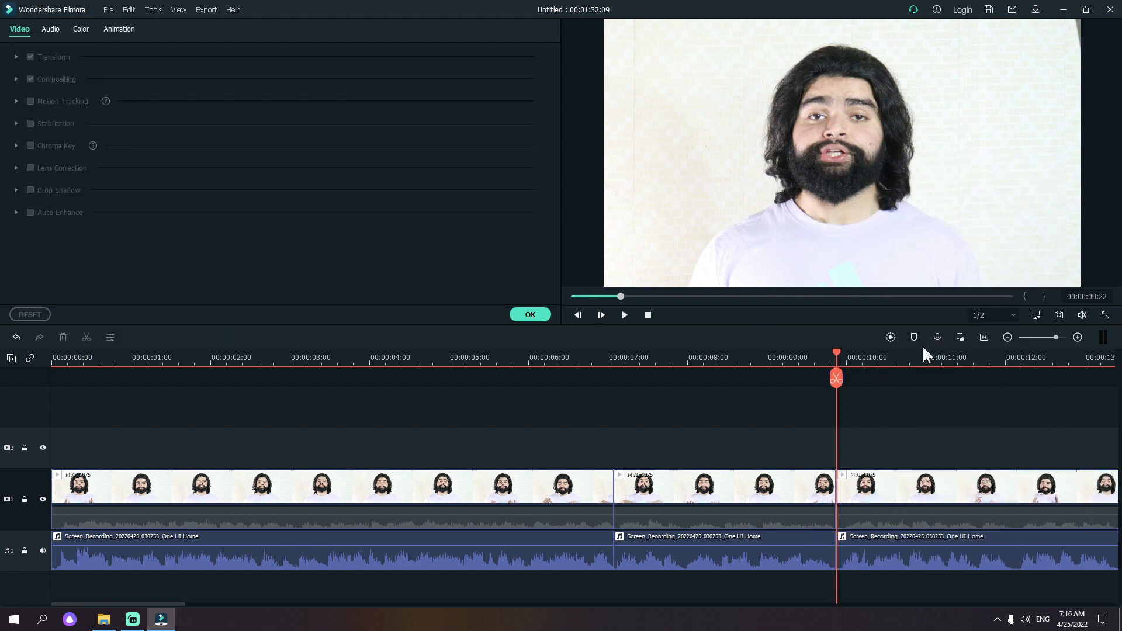
# Step: Play on from 00:00:09:22 to the next gap in the speech and split both clips at 00:00:17:05
pyautogui.click(1006, 337)
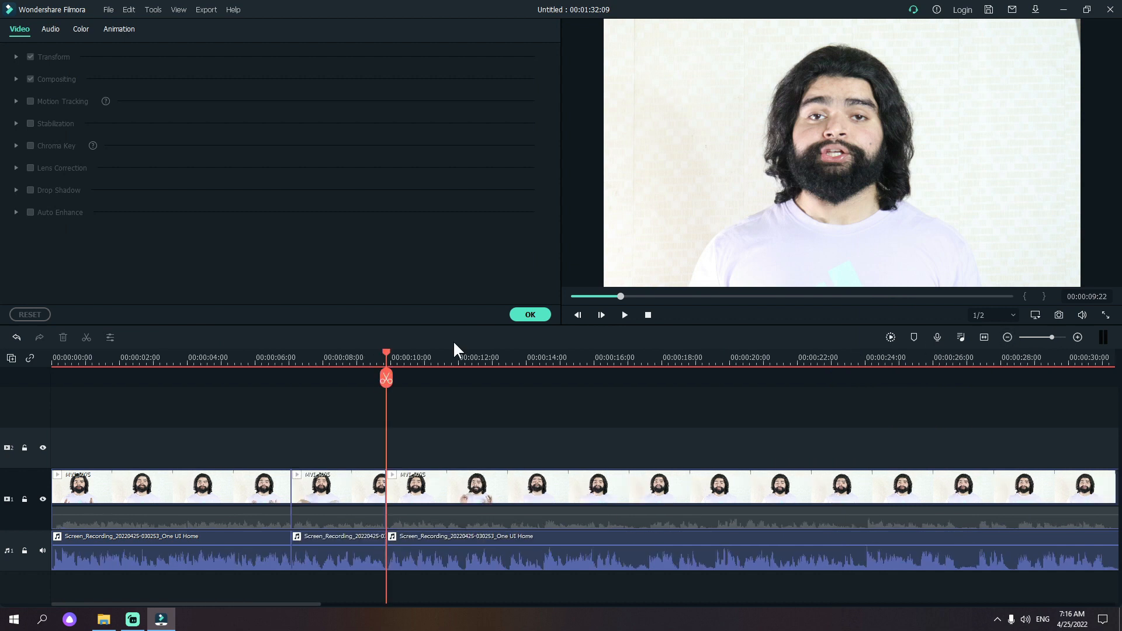
pyautogui.click(1077, 337)
pyautogui.click(1077, 338)
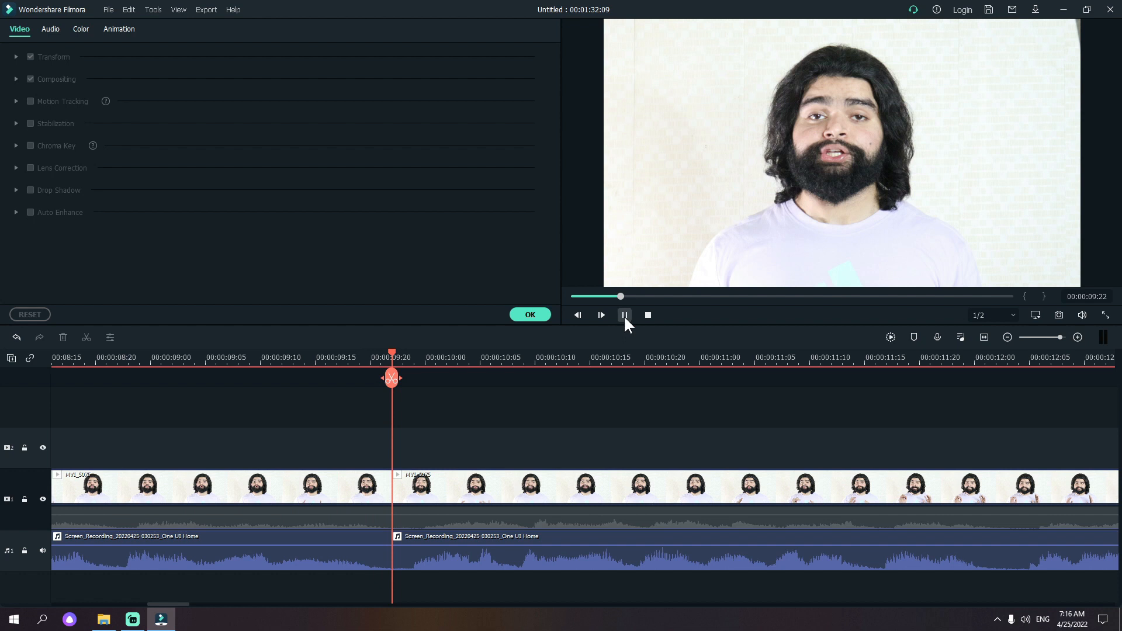
pyautogui.click(624, 315)
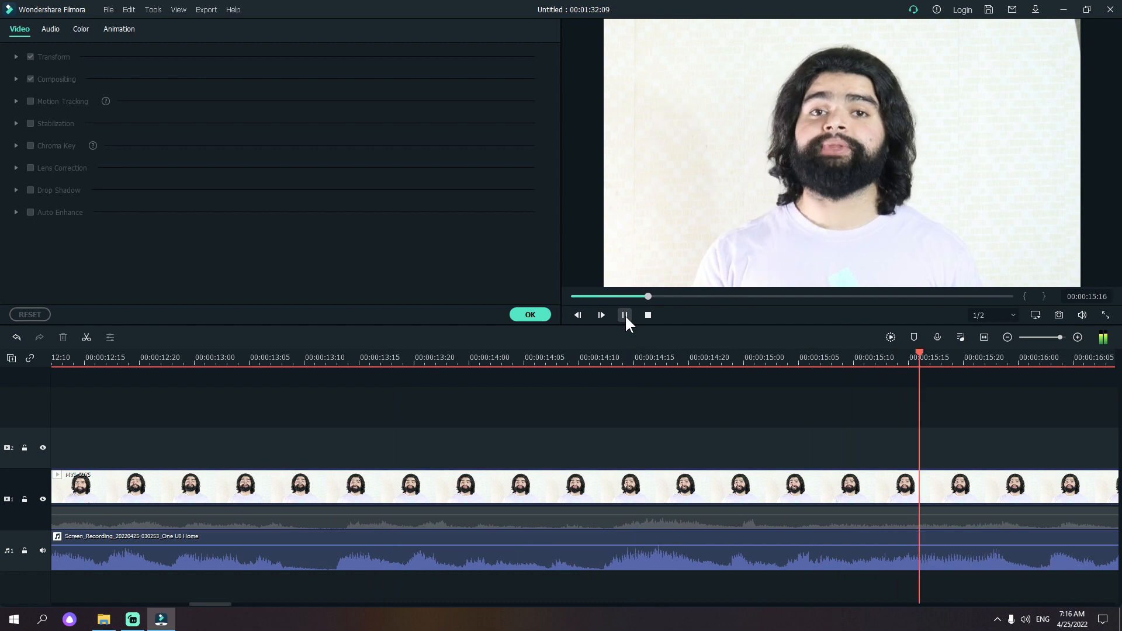
pyautogui.click(626, 315)
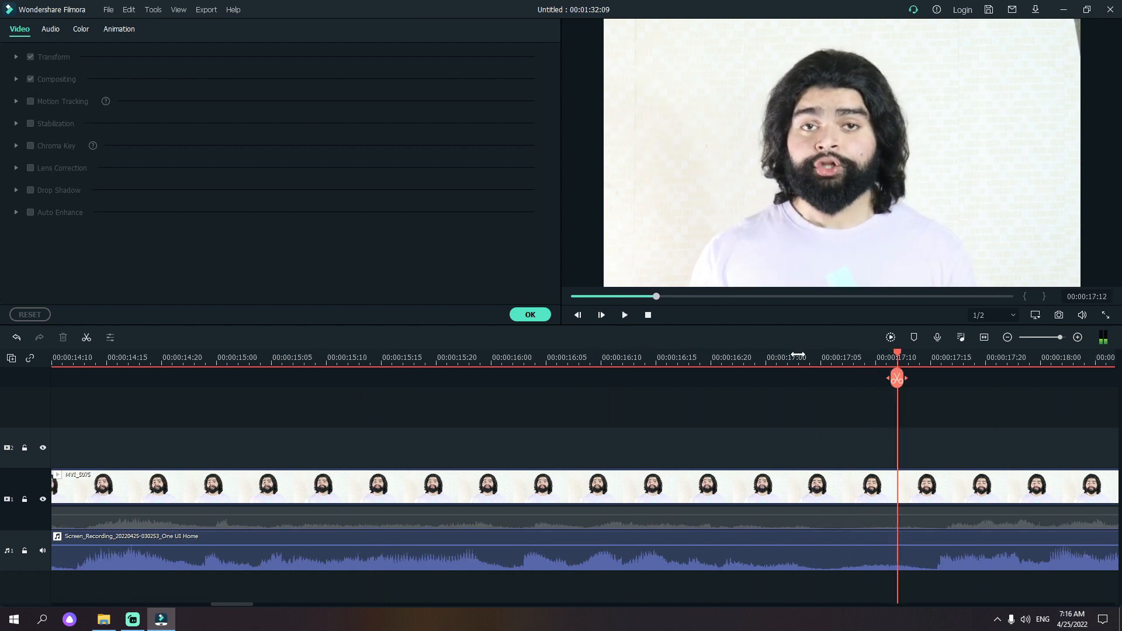
pyautogui.click(821, 357)
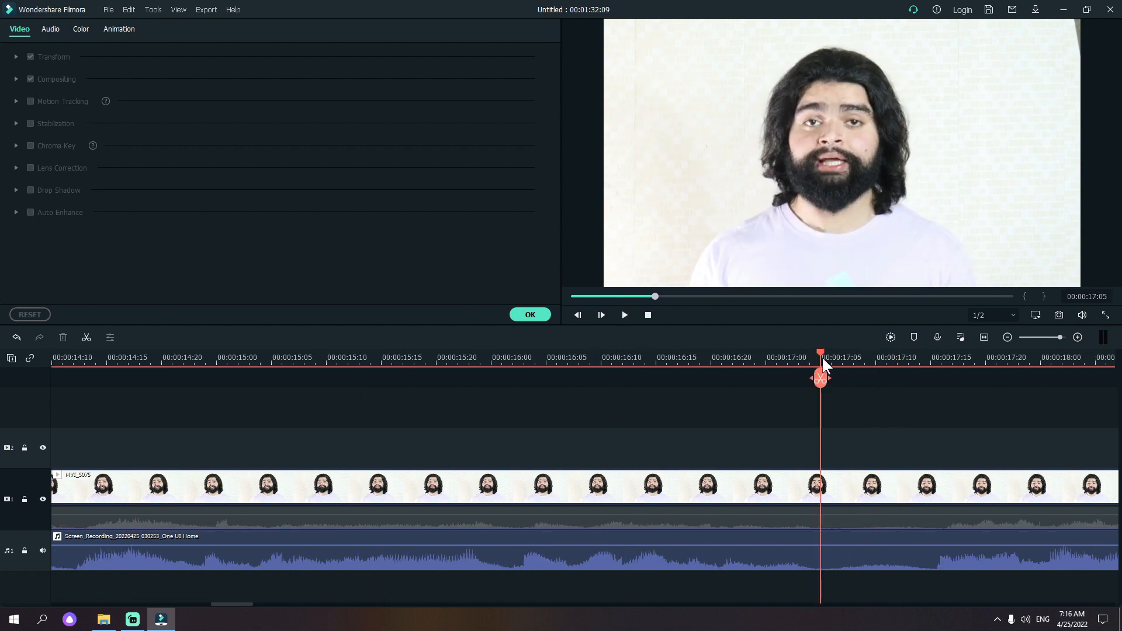
pyautogui.click(88, 337)
# Step: Split both clips at 00:00:17:14 and delete the silent segment between 00:00:17:05 and that point
pyautogui.moveTo(821, 356); pyautogui.dragTo(920, 403)
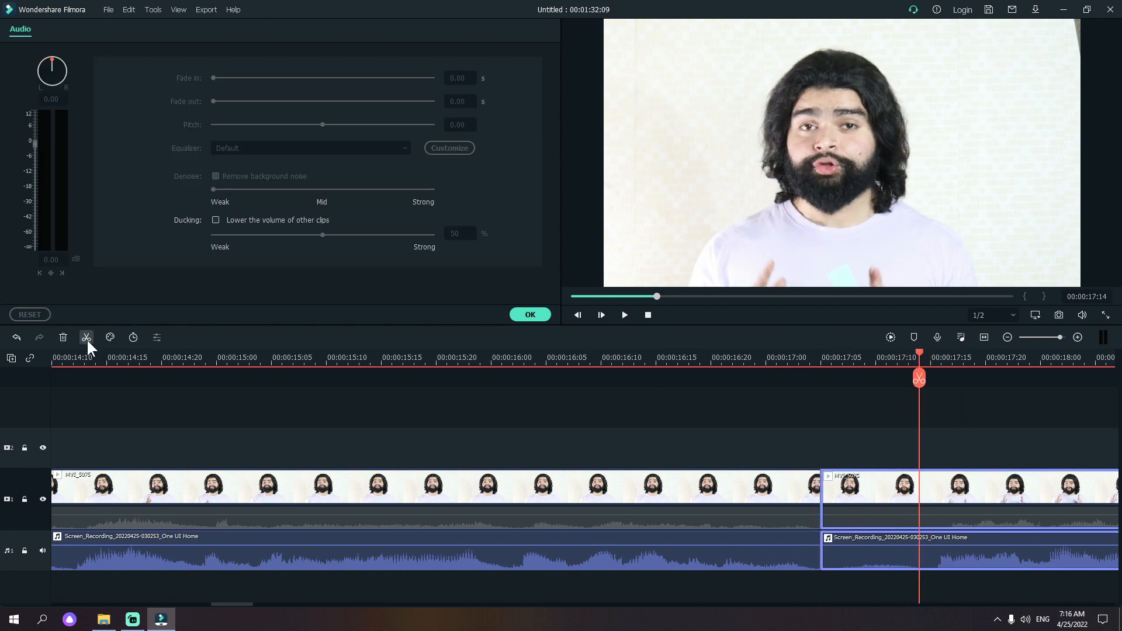
pyautogui.click(86, 338)
pyautogui.click(856, 556)
pyautogui.rightClick(857, 556)
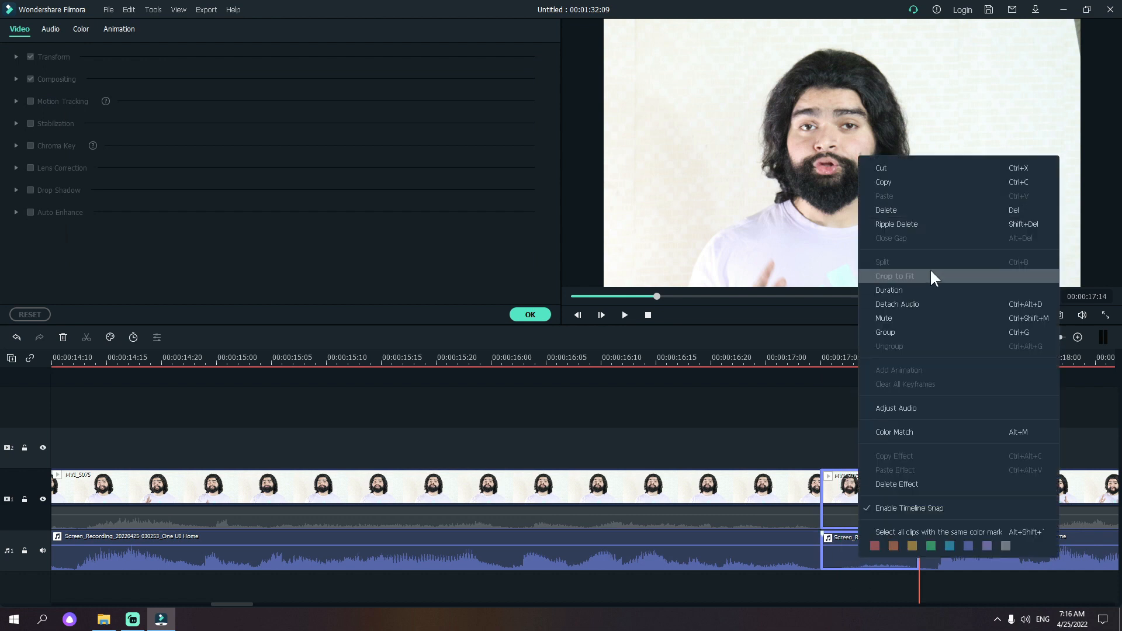
pyautogui.click(931, 212)
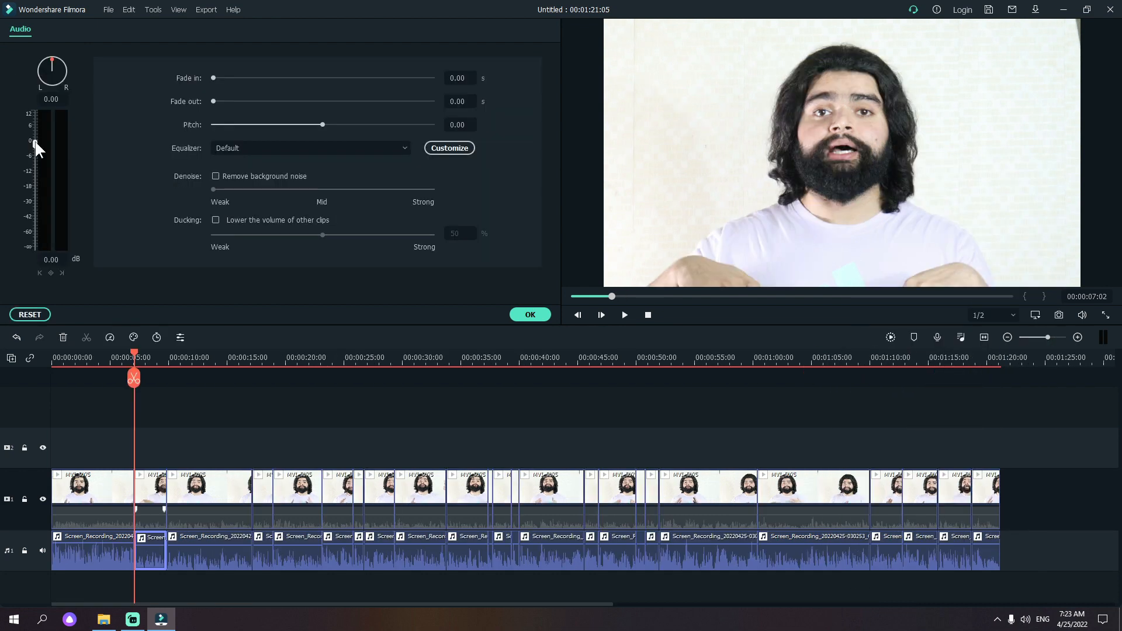
# Step: Raise the volume of the second screen recording audio segment to 4.08 dB and the third to 3.60 dB
pyautogui.click(686, 411)
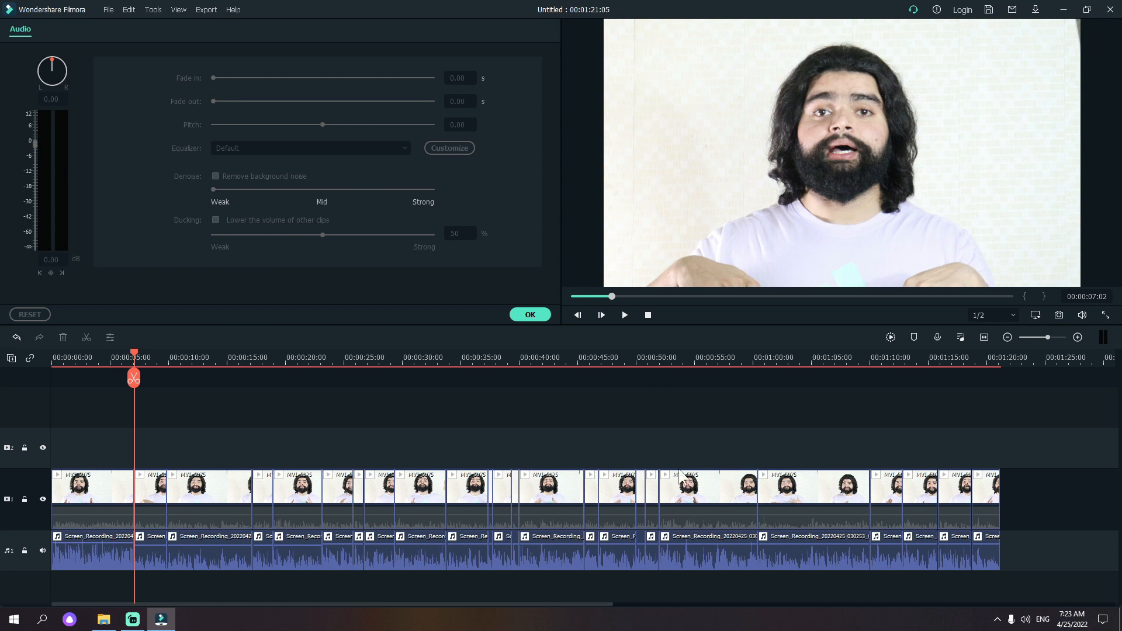
pyautogui.moveTo(1068, 437); pyautogui.dragTo(1013, 521)
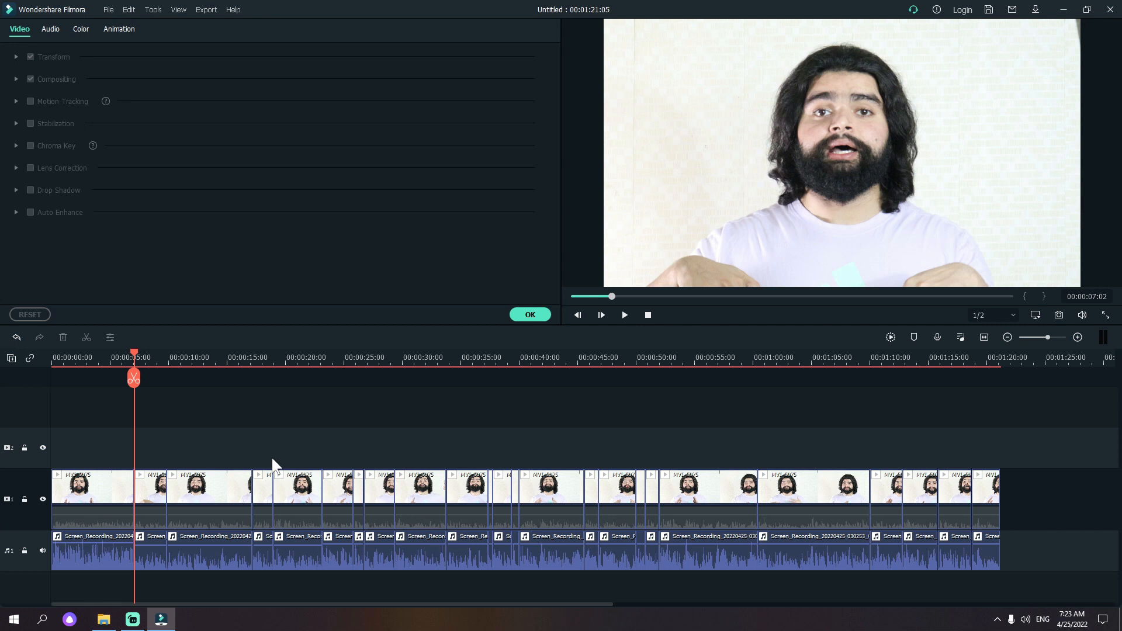
pyautogui.click(151, 563)
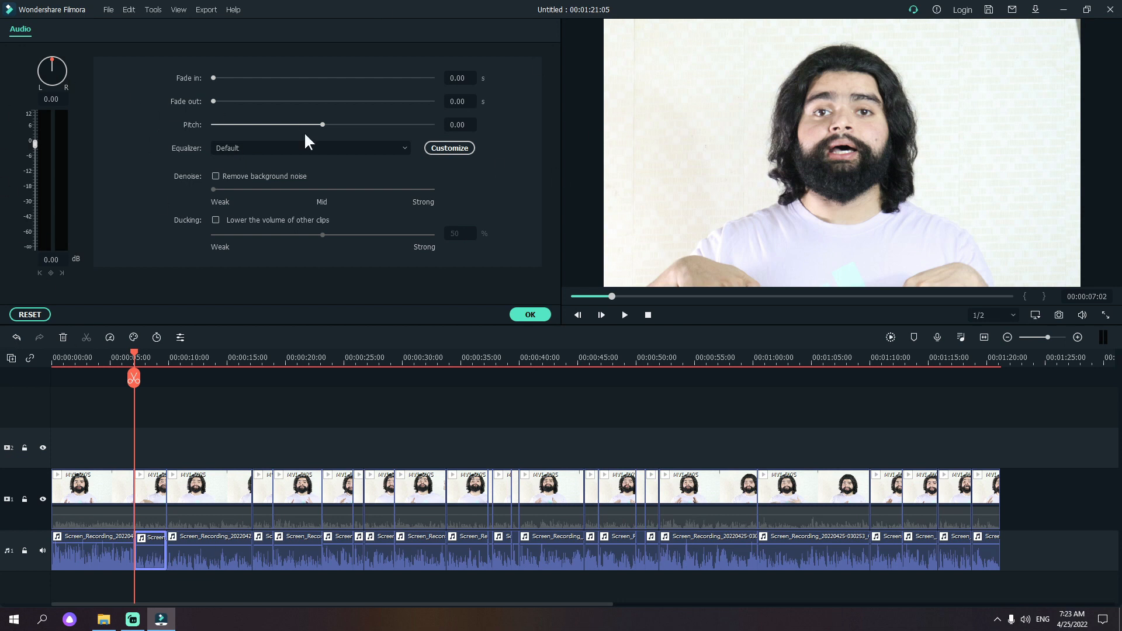
pyautogui.click(36, 142)
pyautogui.moveTo(33, 138); pyautogui.dragTo(29, 131)
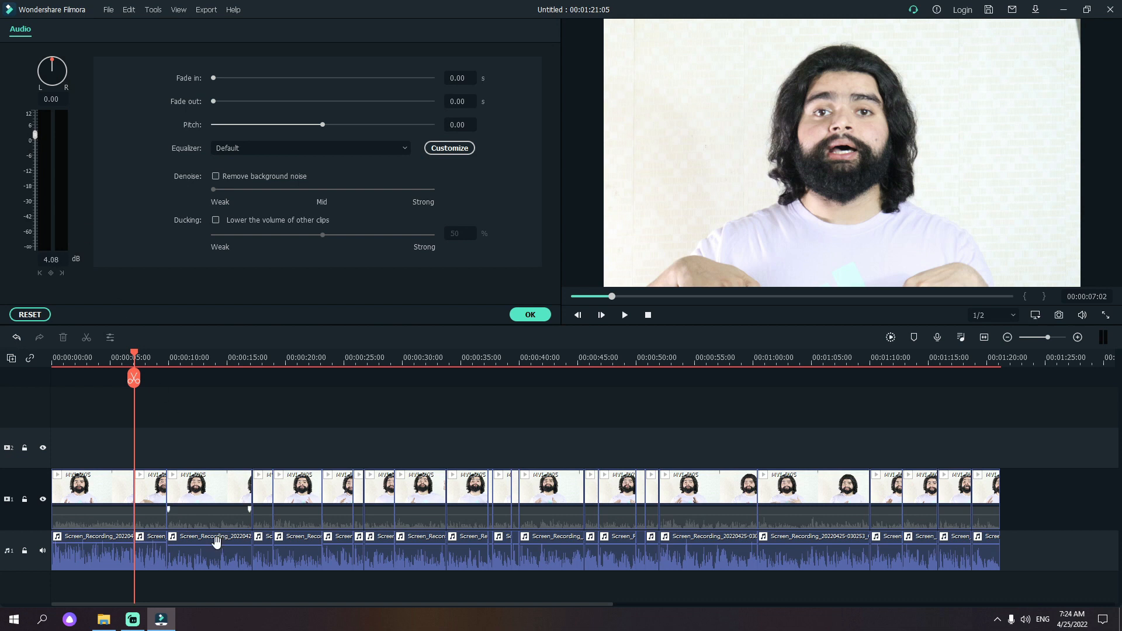
pyautogui.click(219, 560)
pyautogui.moveTo(35, 141); pyautogui.dragTo(33, 133)
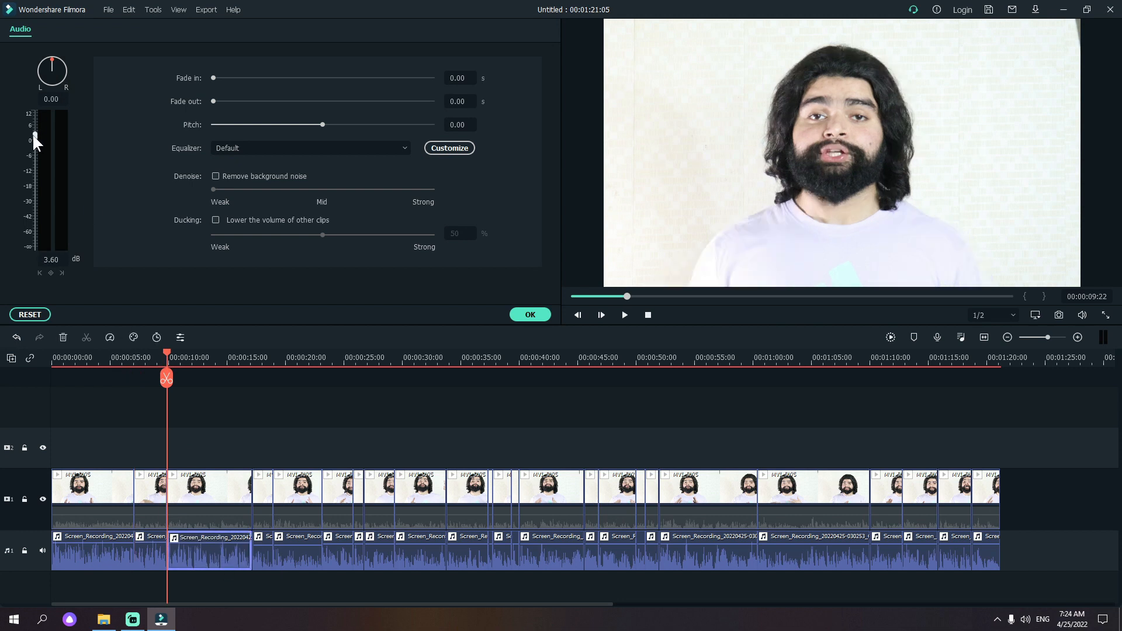
# Step: Raise the volume of the short fourth audio segment slightly and set the fifth segment's volume to 4.56 dB
pyautogui.click(261, 360)
pyautogui.click(268, 560)
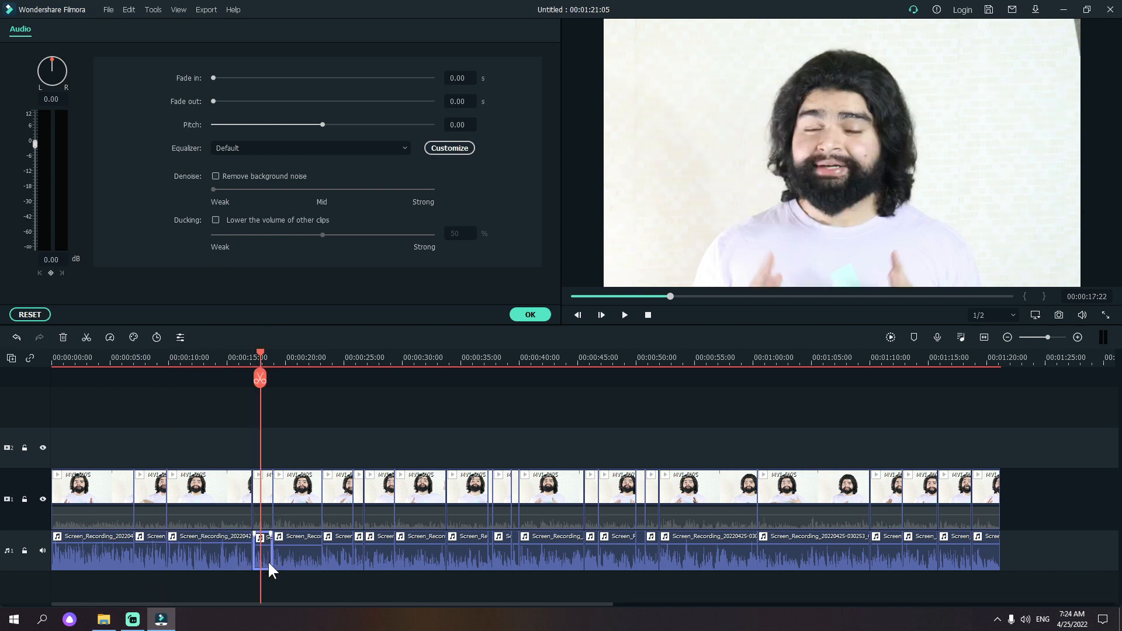
pyautogui.click(34, 142)
pyautogui.moveTo(33, 141); pyautogui.dragTo(30, 137)
pyautogui.click(296, 561)
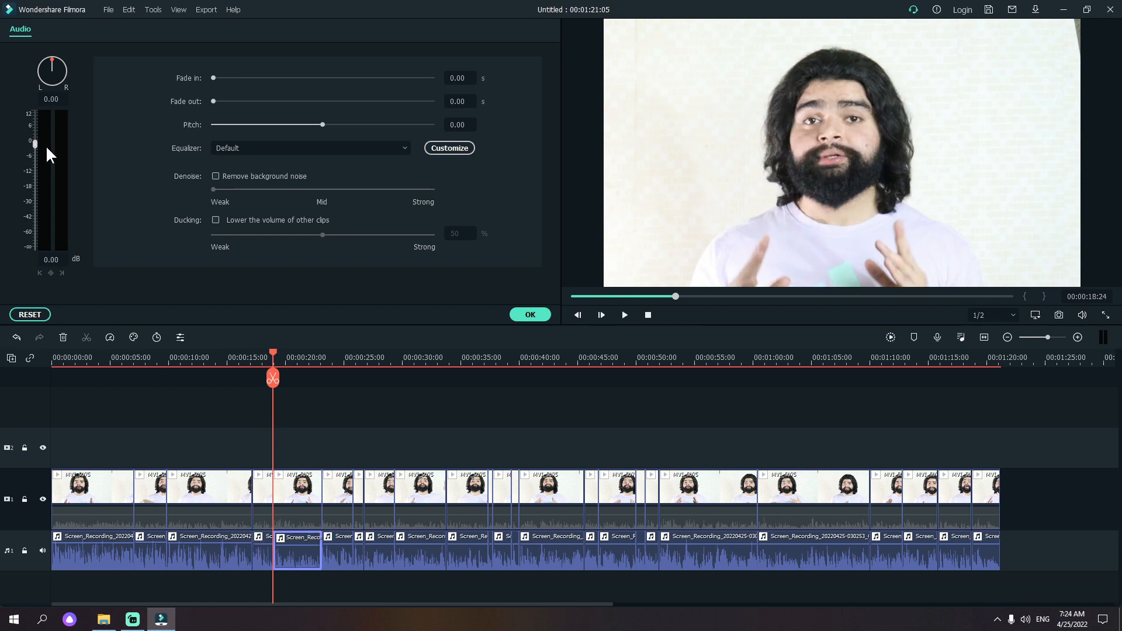
pyautogui.moveTo(34, 140); pyautogui.dragTo(33, 131)
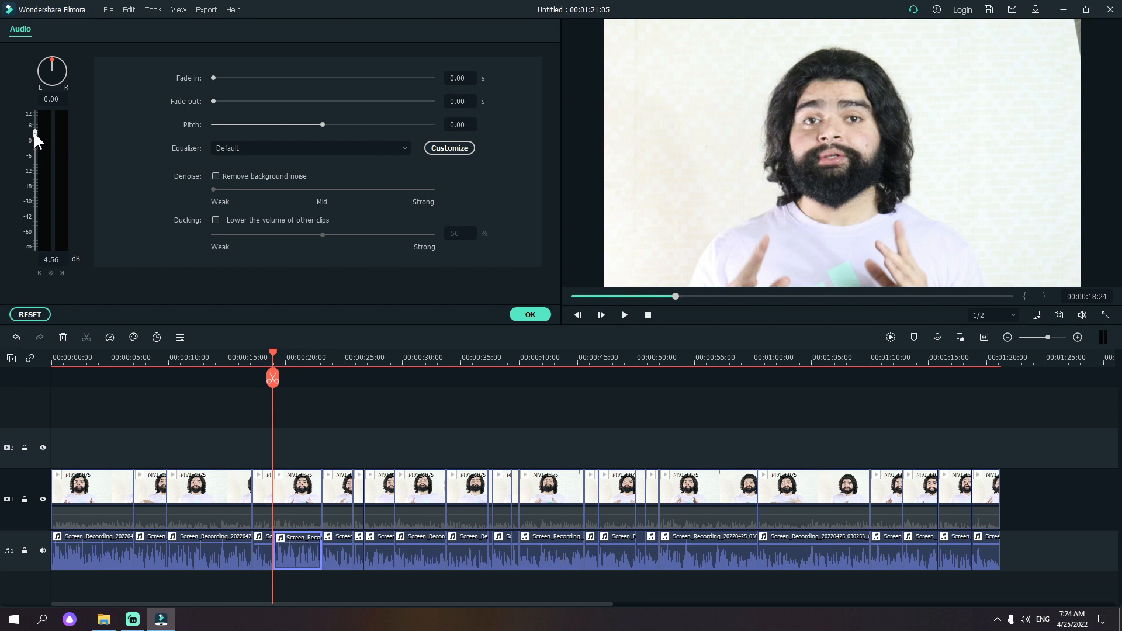
# Step: Raise the volume of the sixth screen recording audio segment and apply the audio adjustments
pyautogui.click(338, 557)
pyautogui.moveTo(32, 139); pyautogui.dragTo(35, 134)
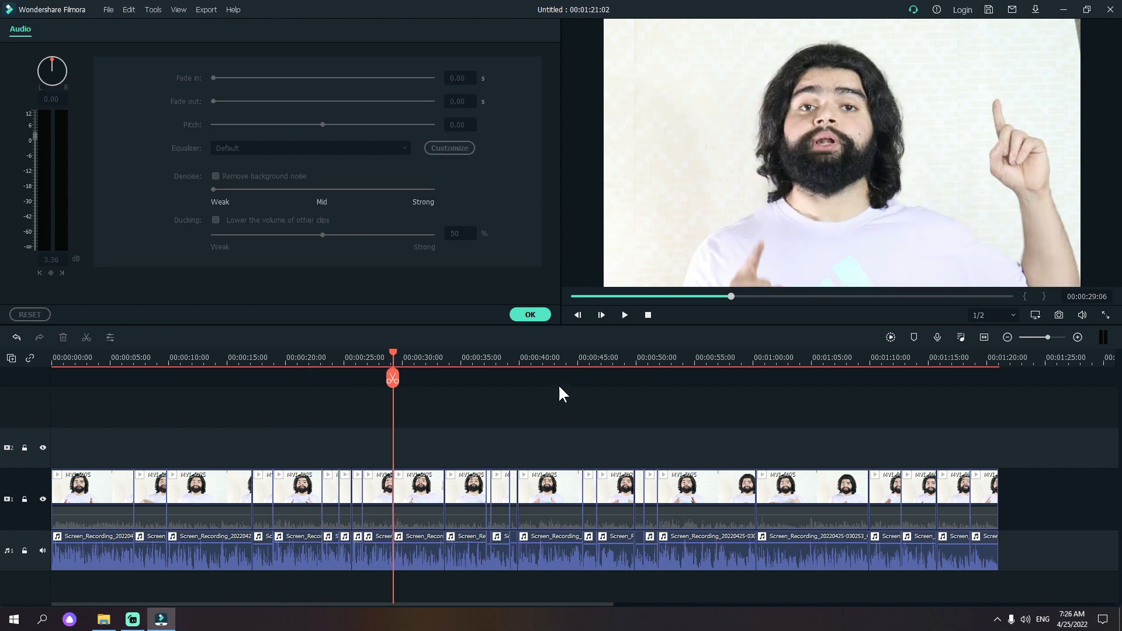
pyautogui.click(544, 316)
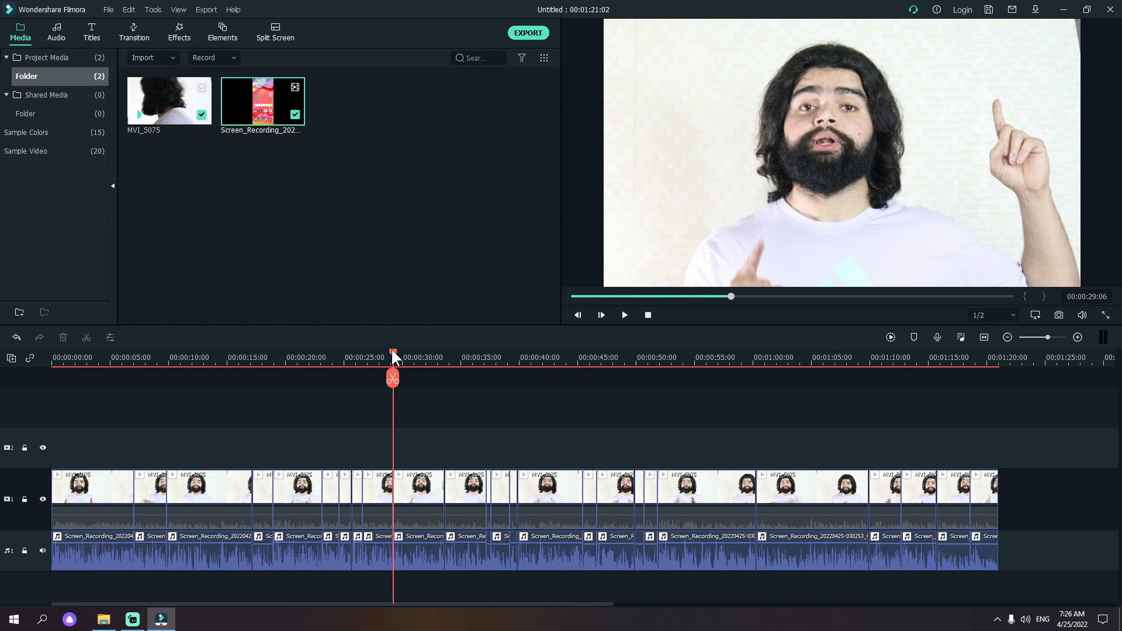
# Step: Move the playhead to the end of the video at 00:01:20:22 and import hqdefault.jpg from the Documents folder
pyautogui.moveTo(390, 353); pyautogui.dragTo(7, 389)
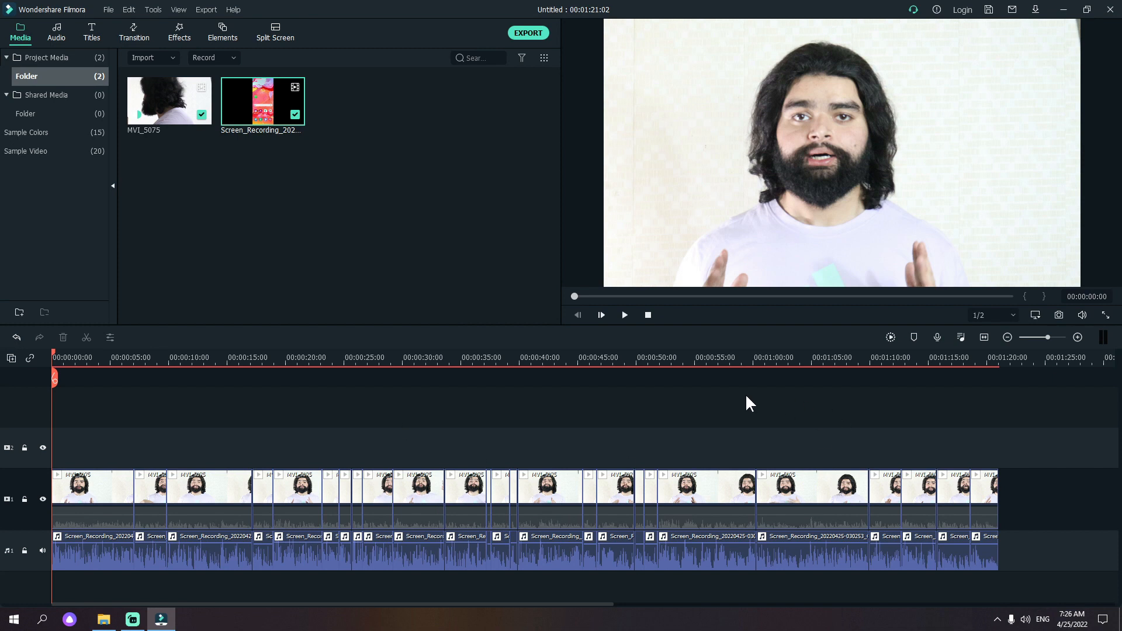
pyautogui.click(986, 357)
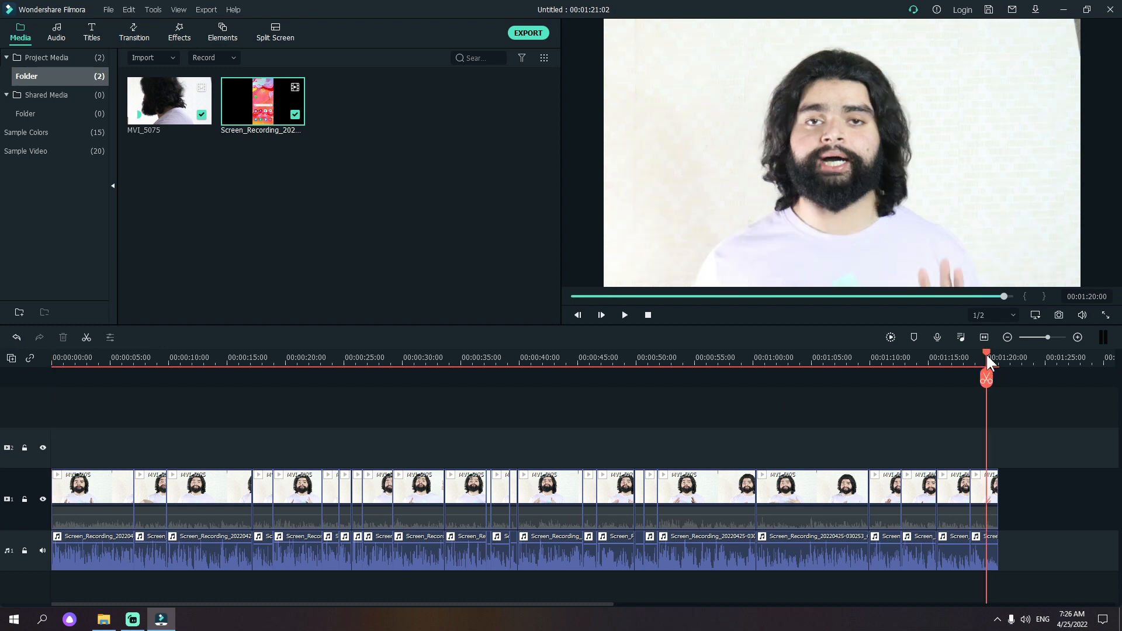
pyautogui.moveTo(986, 353); pyautogui.dragTo(997, 352)
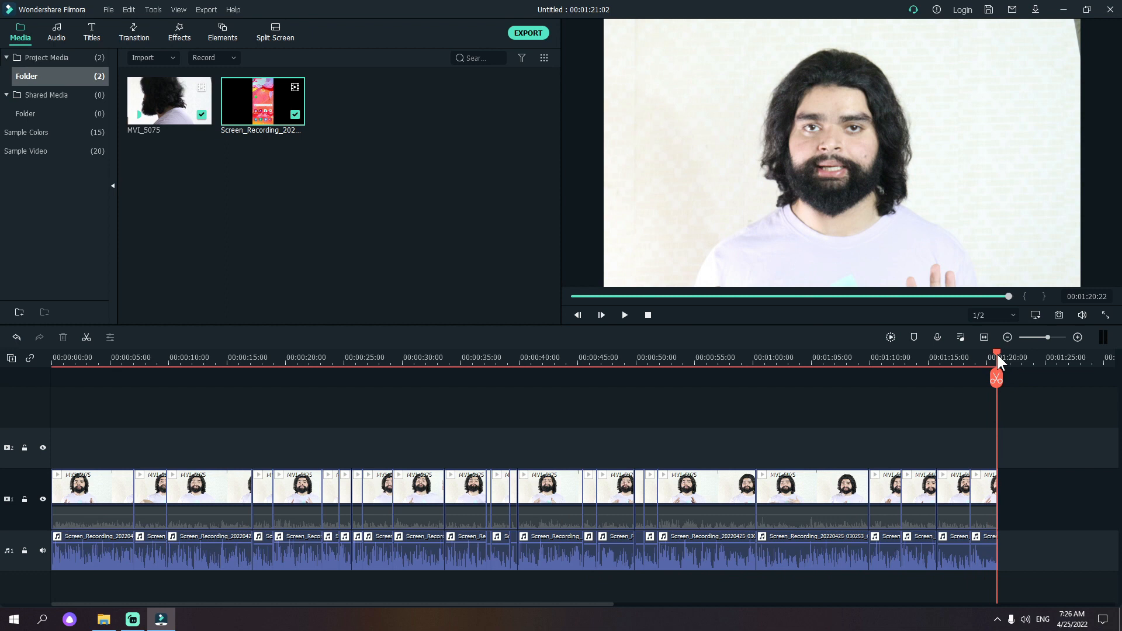
pyautogui.click(146, 57)
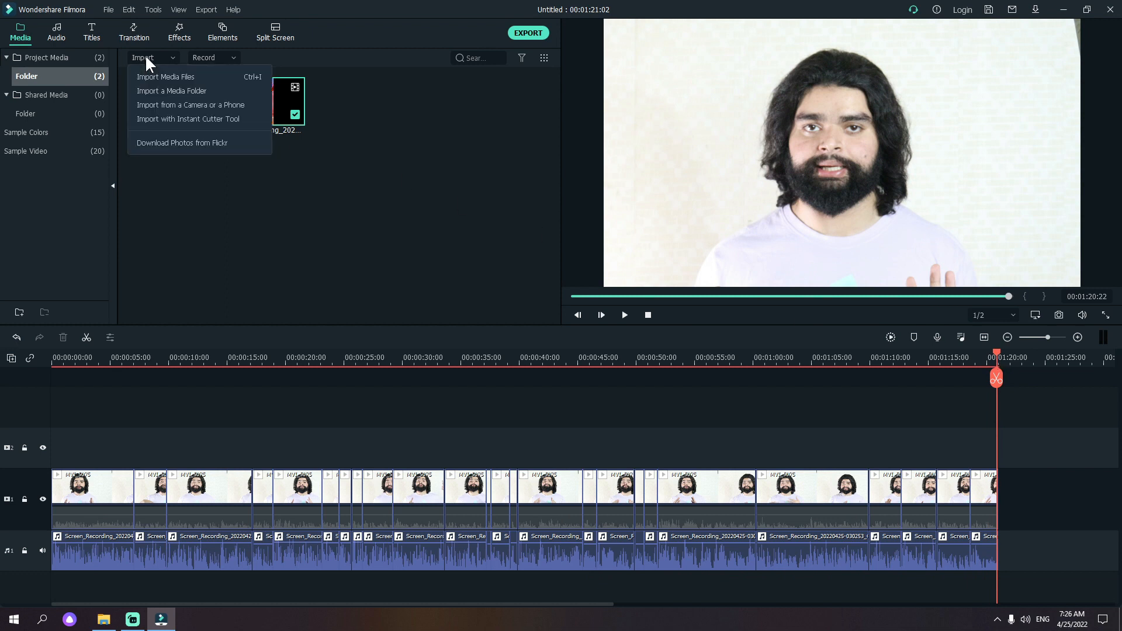
pyautogui.click(181, 76)
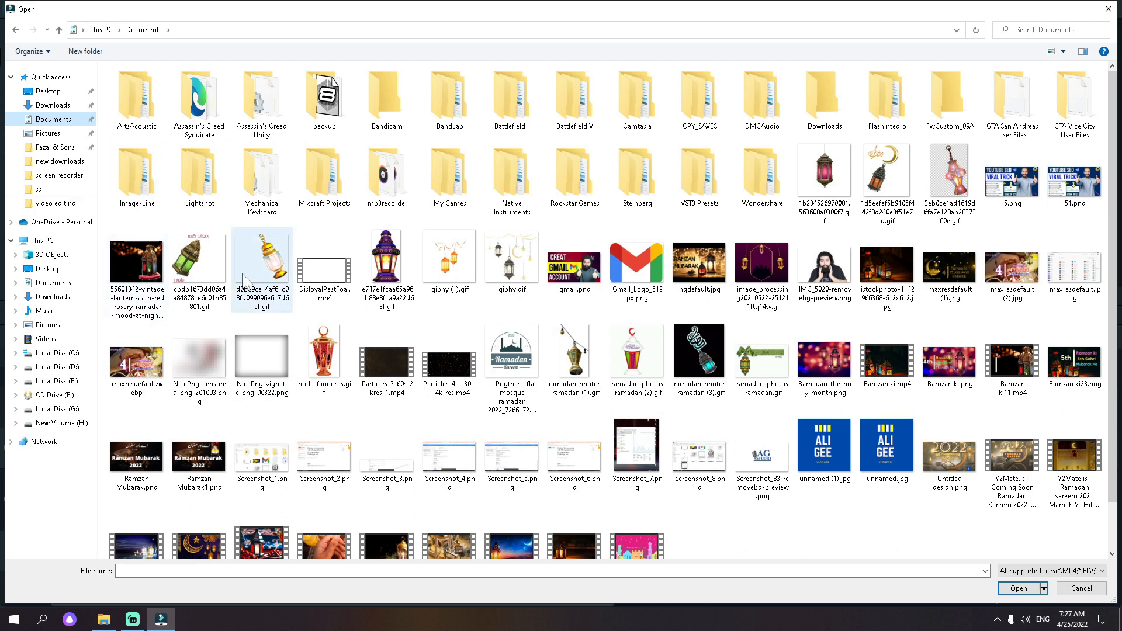
pyautogui.doubleClick(699, 266)
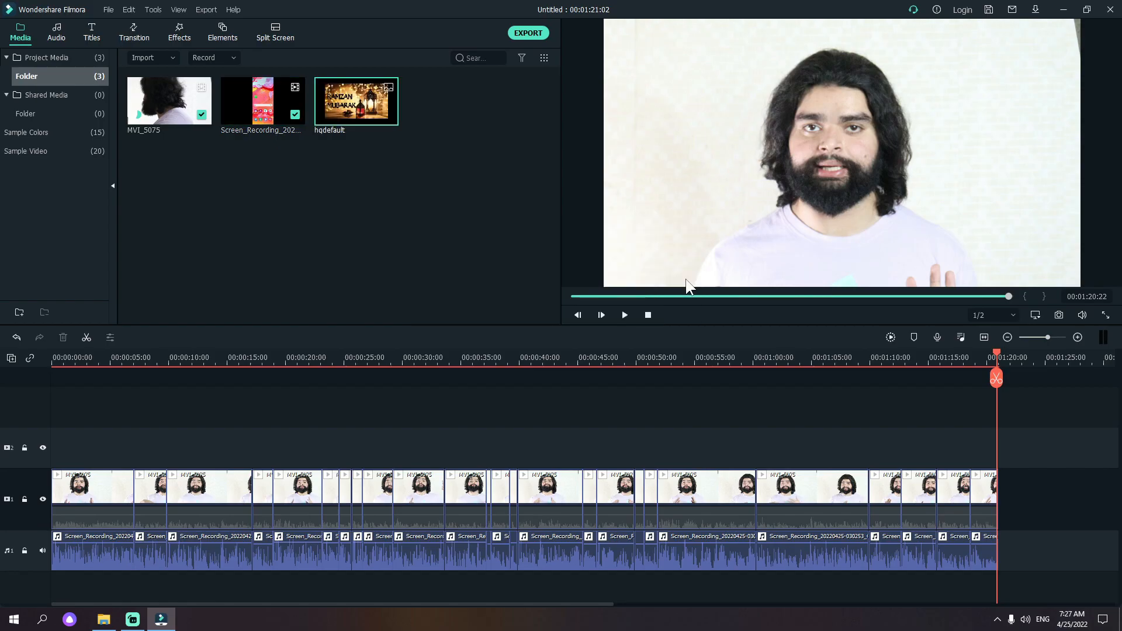
# Step: Place the hqdefault image on the second video track over the end of the video and try it at earlier positions
pyautogui.moveTo(377, 102); pyautogui.dragTo(997, 453)
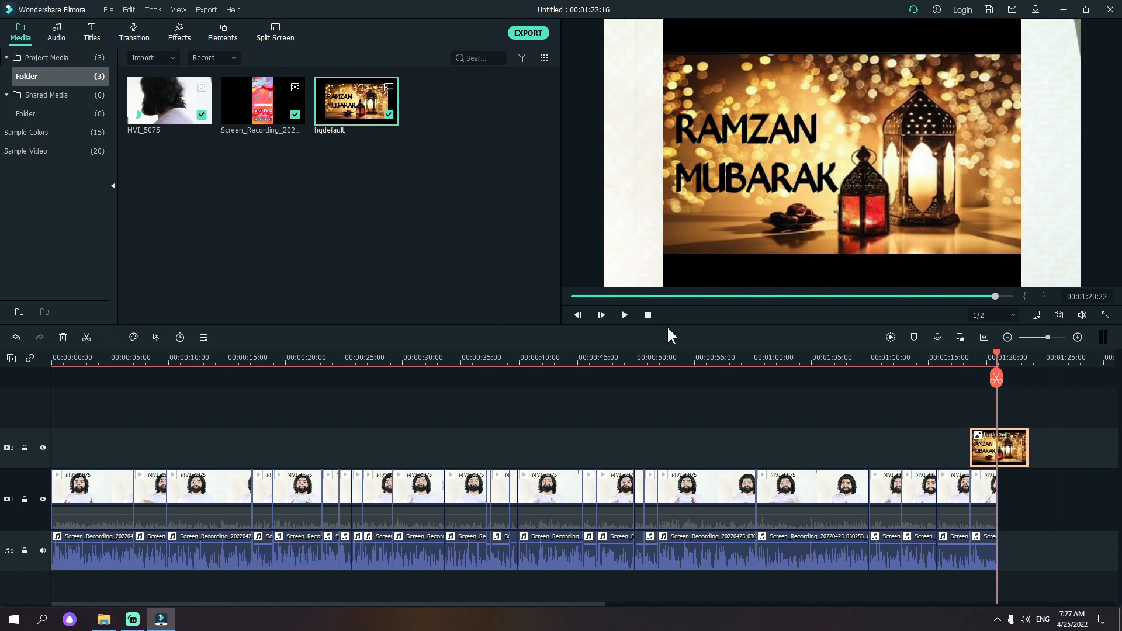
pyautogui.click(625, 314)
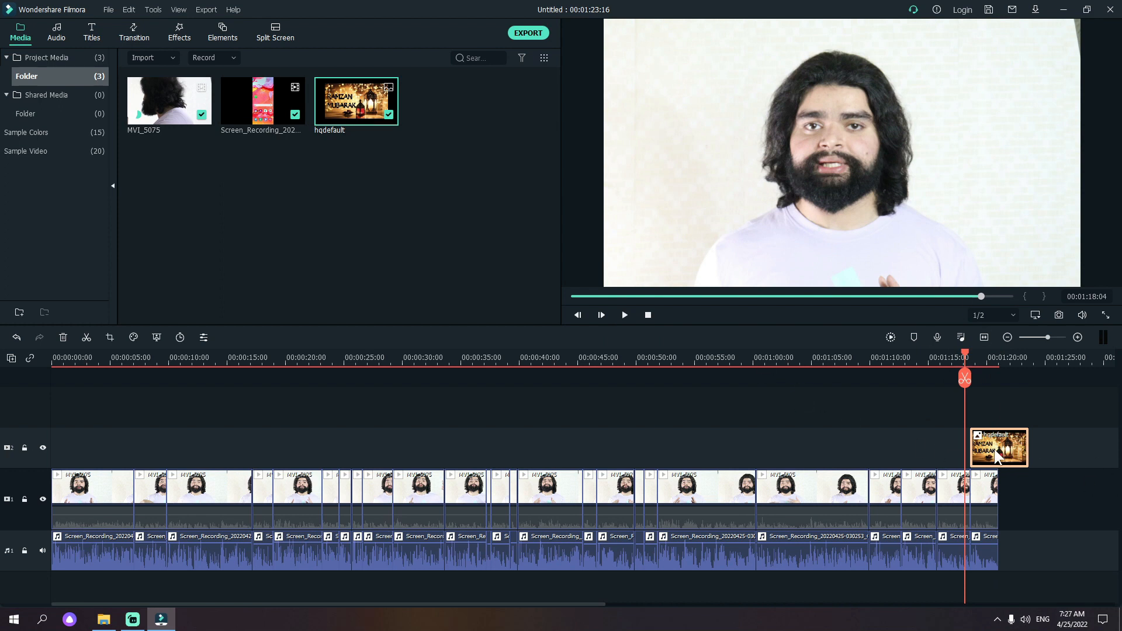
pyautogui.moveTo(986, 443); pyautogui.dragTo(947, 408)
pyautogui.moveTo(711, 440); pyautogui.dragTo(813, 409)
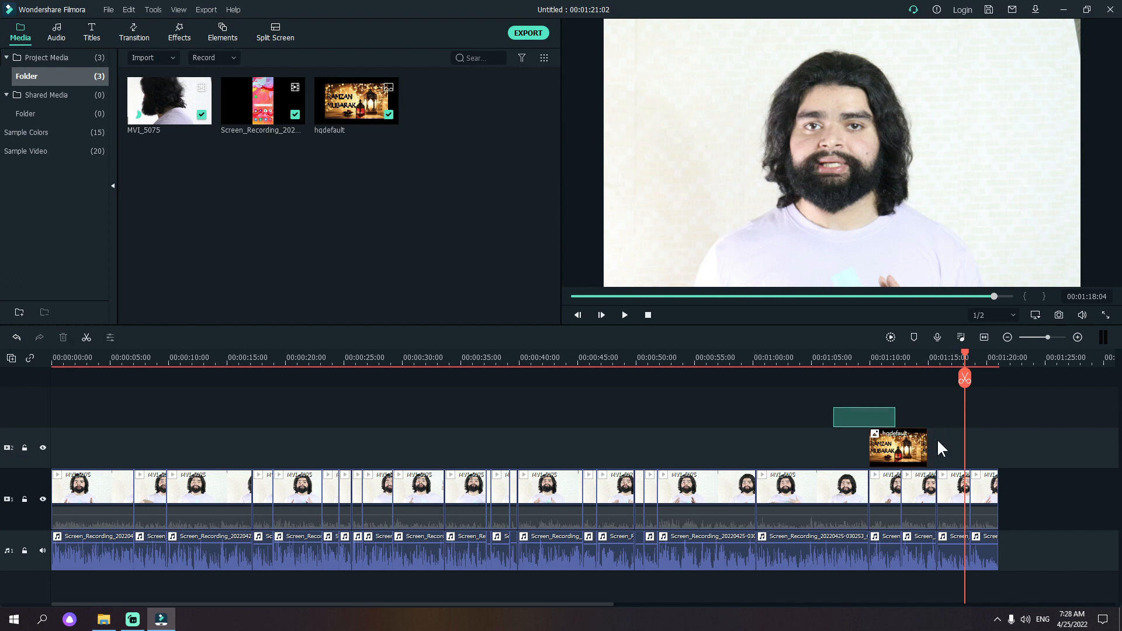
# Step: Delete the hqdefault image from the second video track and return the playhead to the start
pyautogui.rightClick(909, 446)
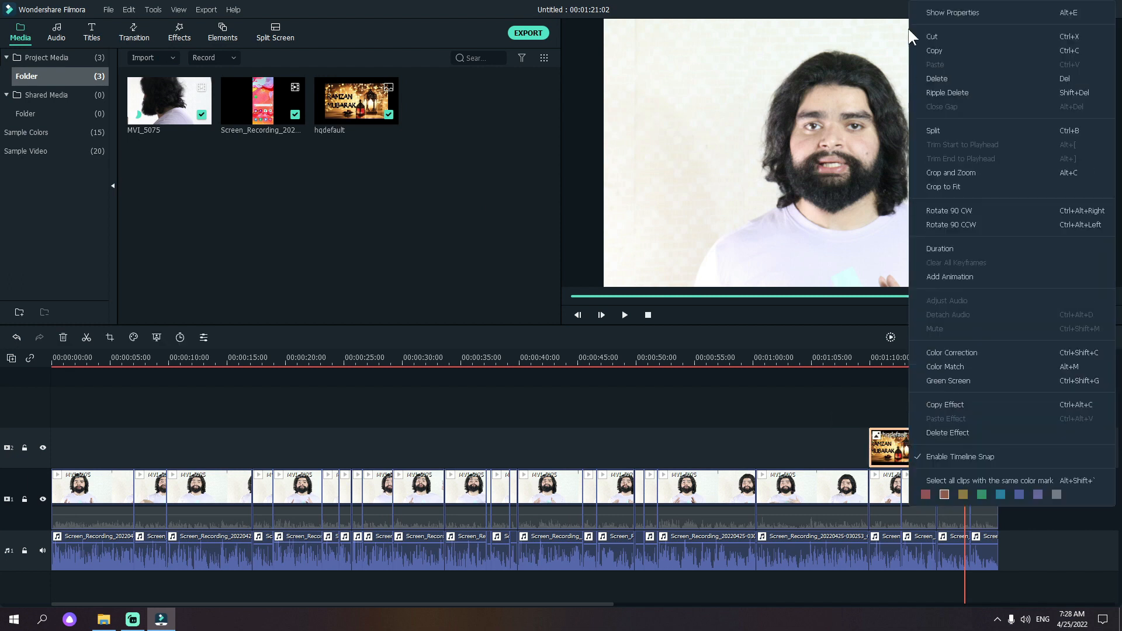
pyautogui.click(939, 77)
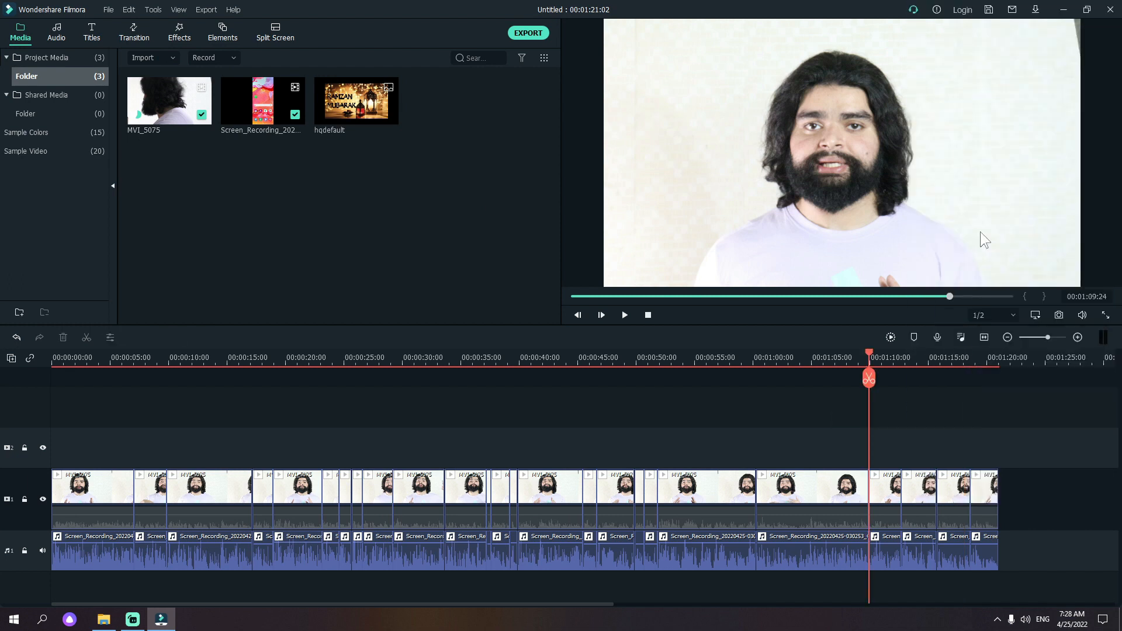
pyautogui.click(575, 296)
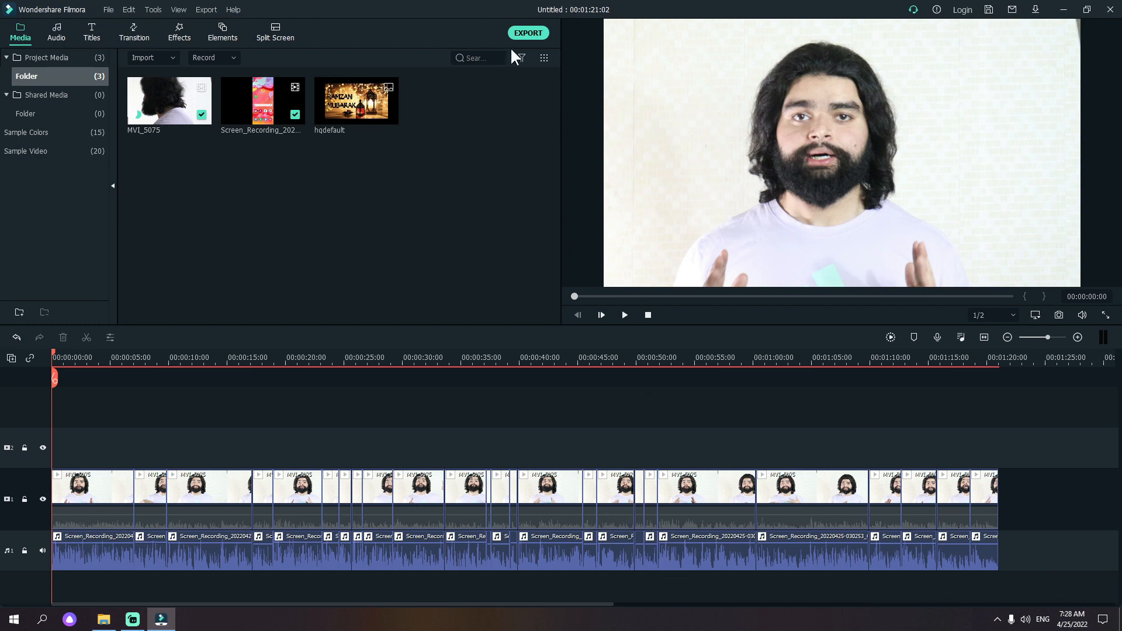
# Step: Export the edited video as an MP4 named My Video at 1920x1080 and 25 fps to G:/new expor videos
pyautogui.moveTo(1075, 395); pyautogui.dragTo(34, 547)
pyautogui.click(161, 428)
pyautogui.click(523, 34)
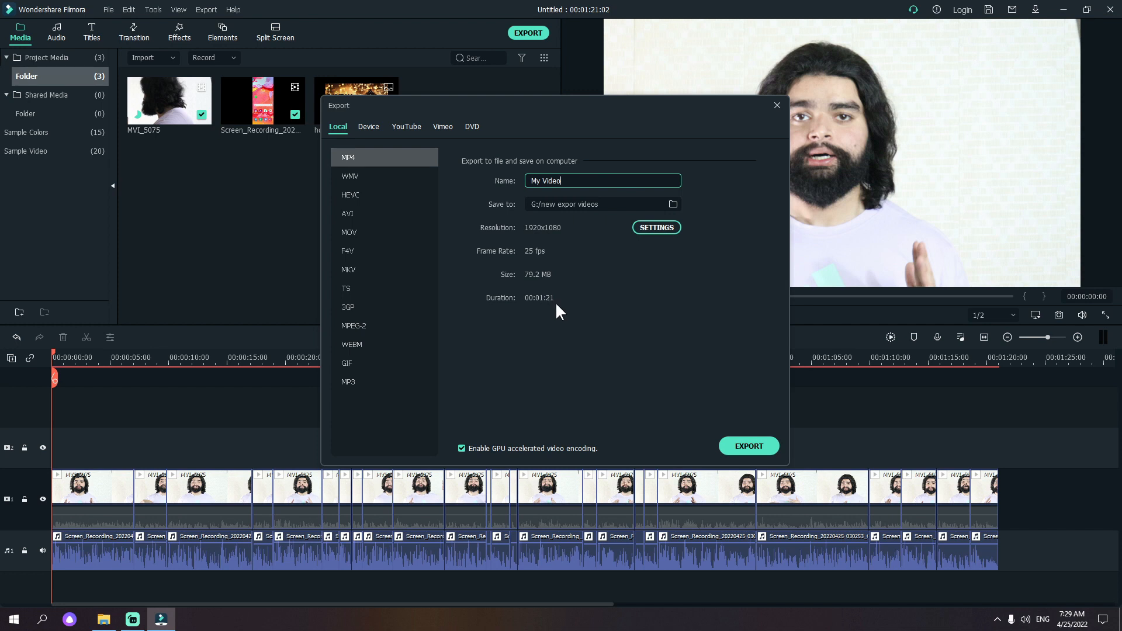
pyautogui.click(750, 445)
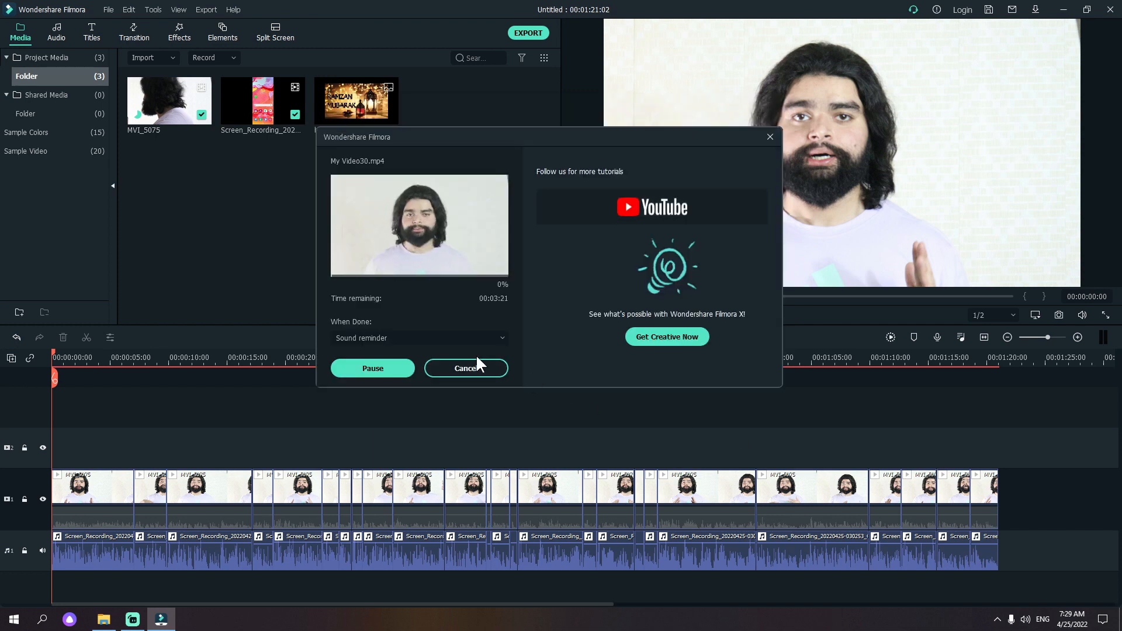